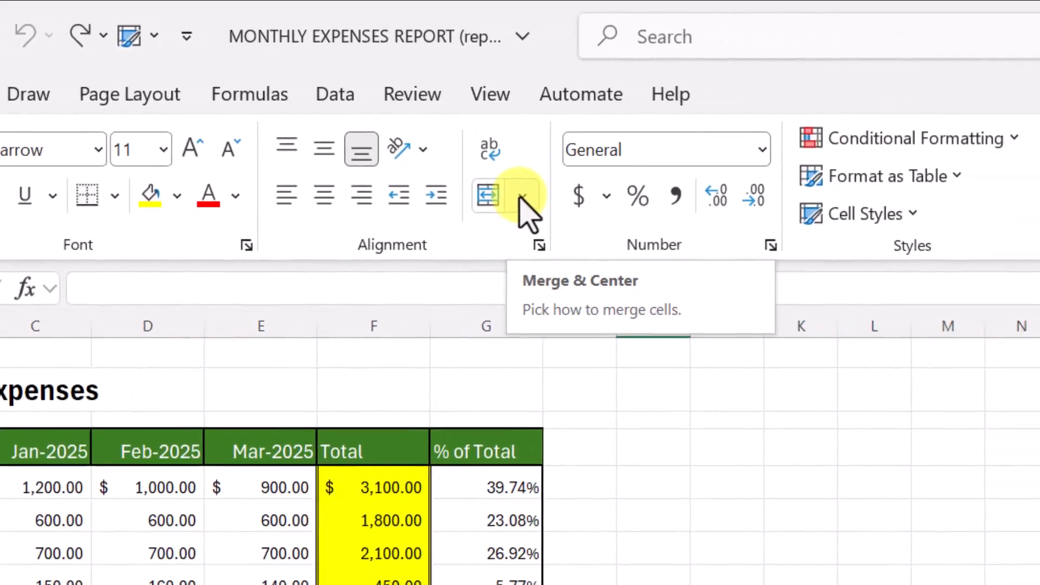
Step: Merge and center the Monthly Expenses title across B2:G2 on the Report sheet
{"action": "left_click", "coordinate": [521, 198]}
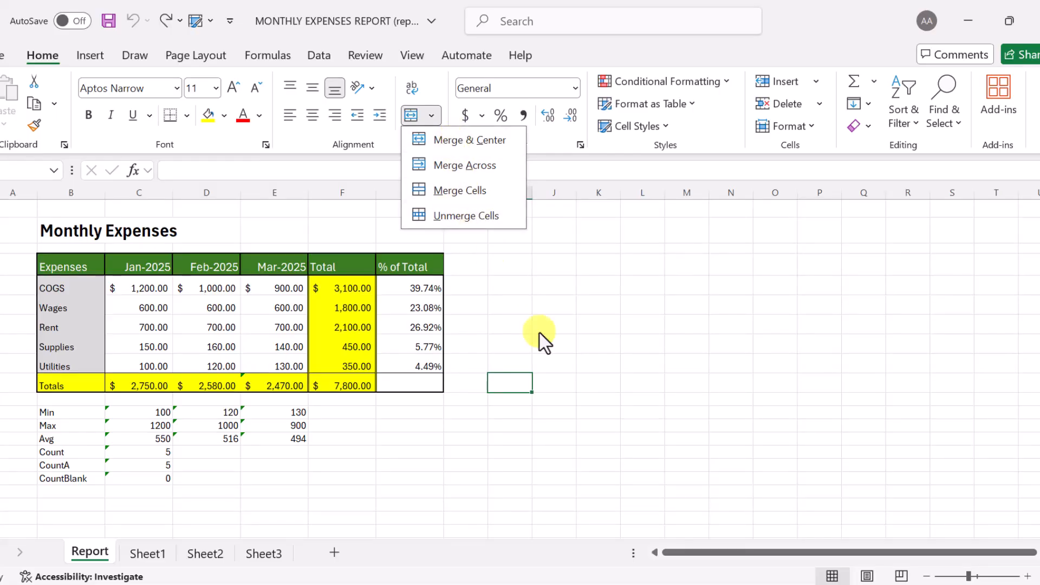
{"action": "left_click", "coordinate": [522, 405]}
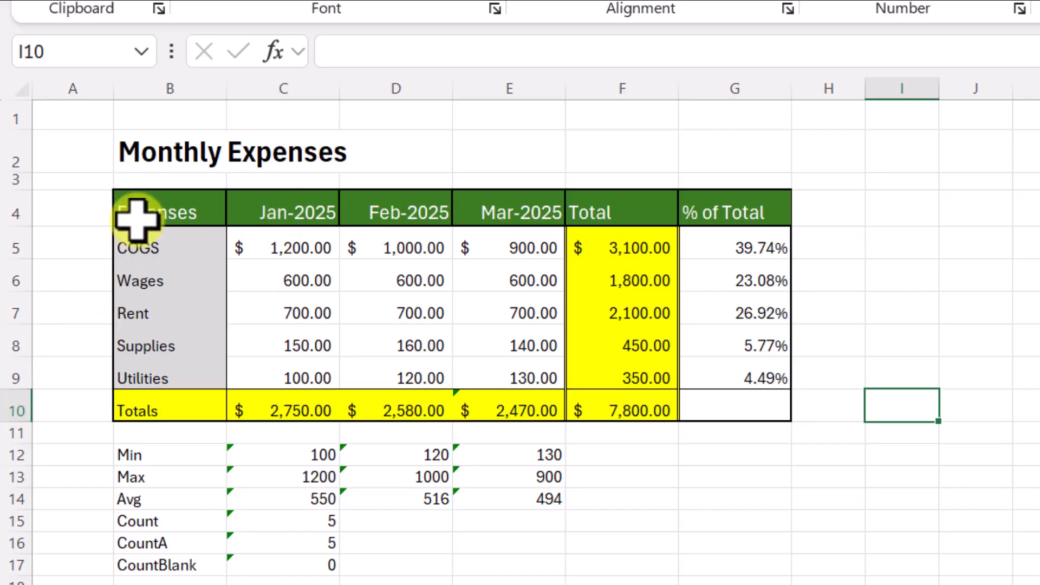
{"action": "left_click_drag", "start_coordinate": [135, 215], "coordinate": [685, 209]}
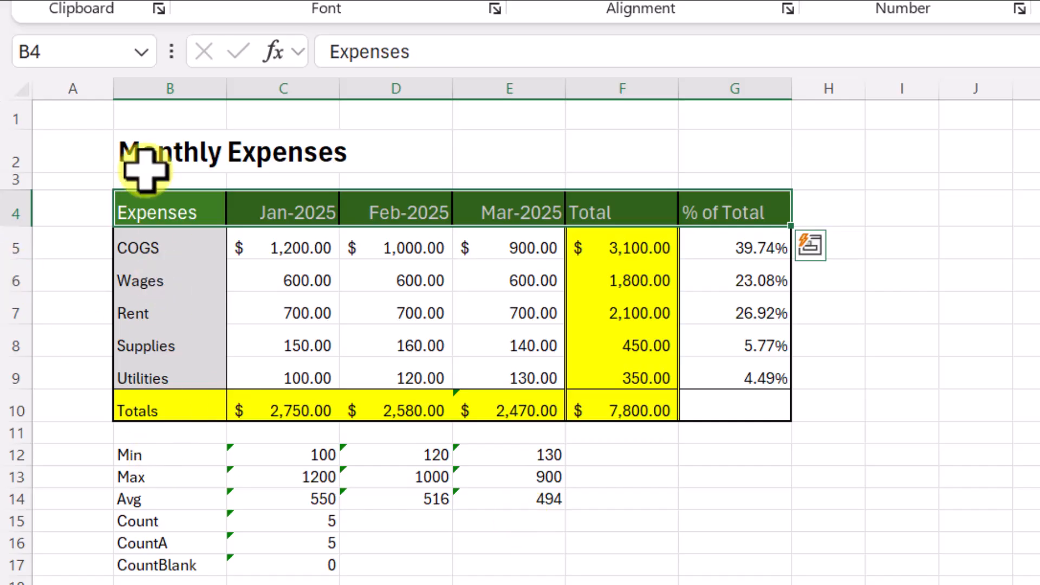
{"action": "left_click", "coordinate": [139, 153]}
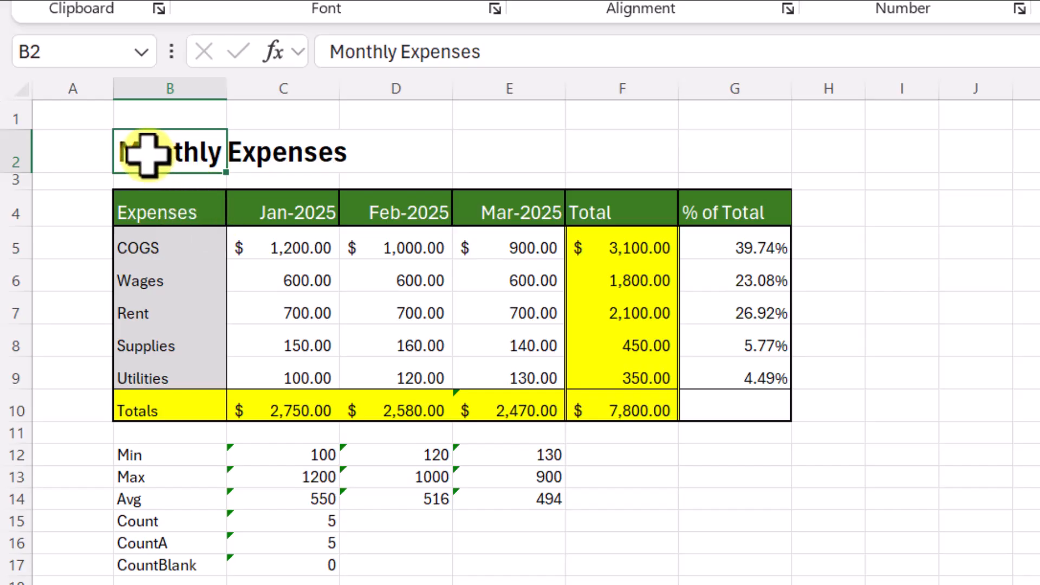
{"action": "left_click_drag", "start_coordinate": [151, 155], "coordinate": [741, 161]}
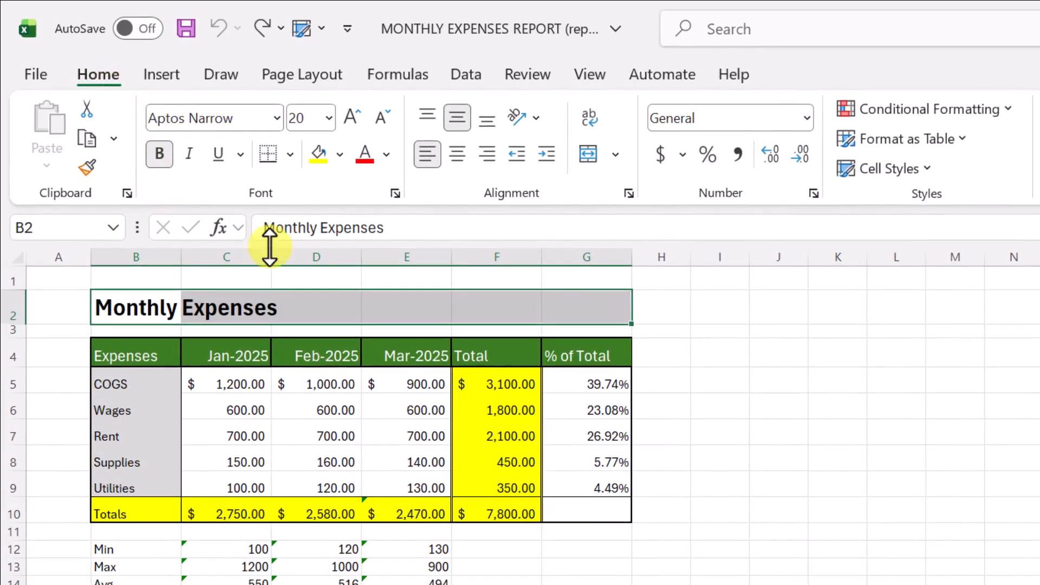
{"action": "left_click", "coordinate": [588, 157]}
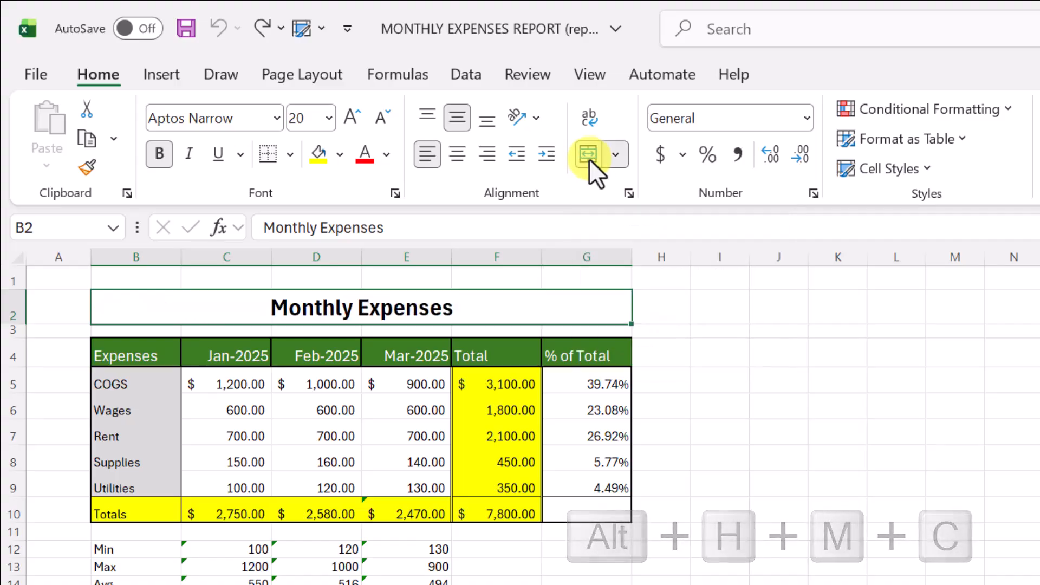
{"action": "left_click", "coordinate": [697, 406]}
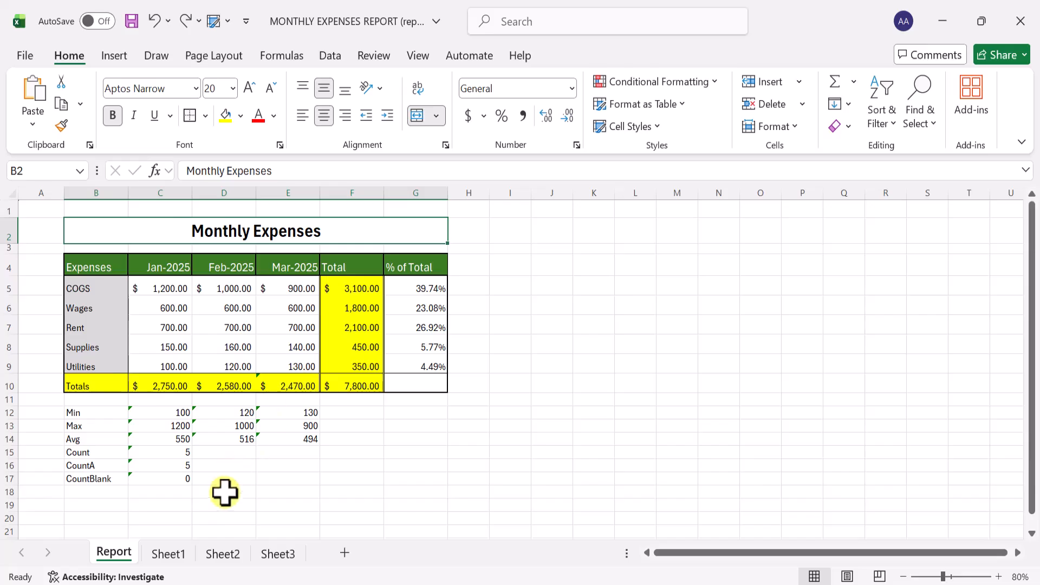
Step: On Sheet1, select the title and company name rows across B2:G3
{"action": "left_click", "coordinate": [173, 557]}
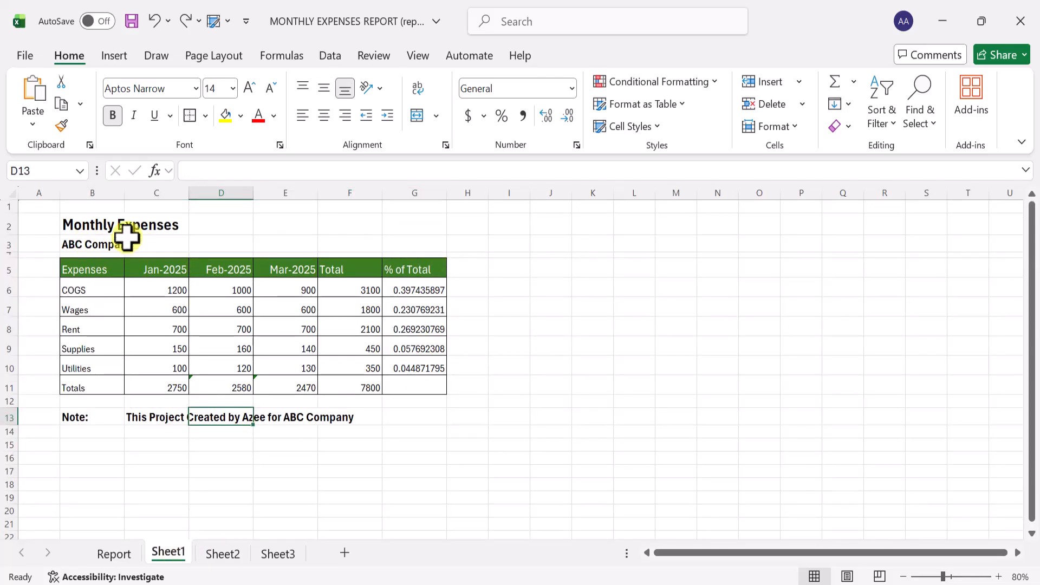
{"action": "left_click_drag", "start_coordinate": [92, 223], "coordinate": [89, 233]}
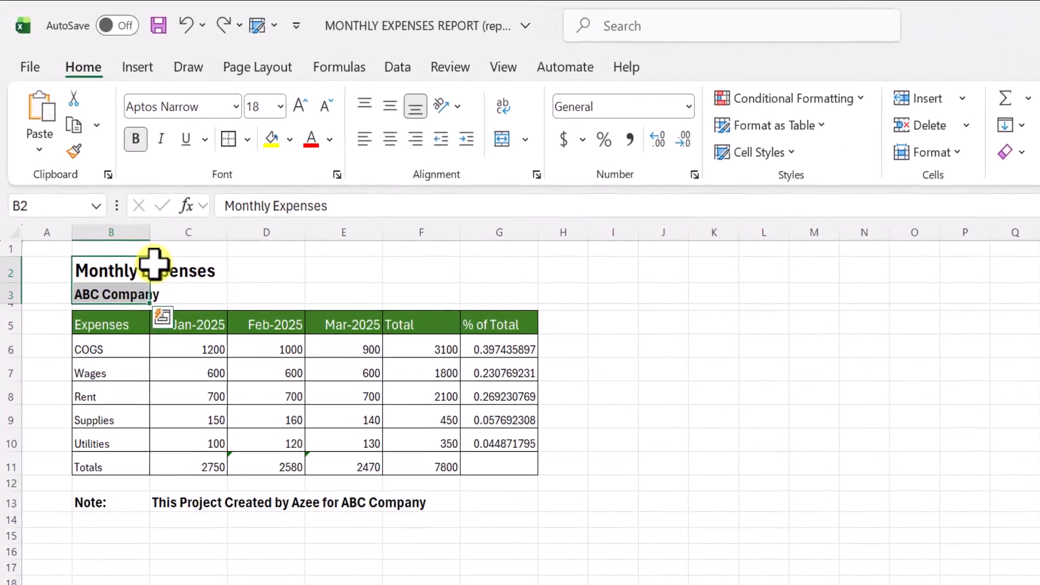
{"action": "left_click", "coordinate": [126, 220]}
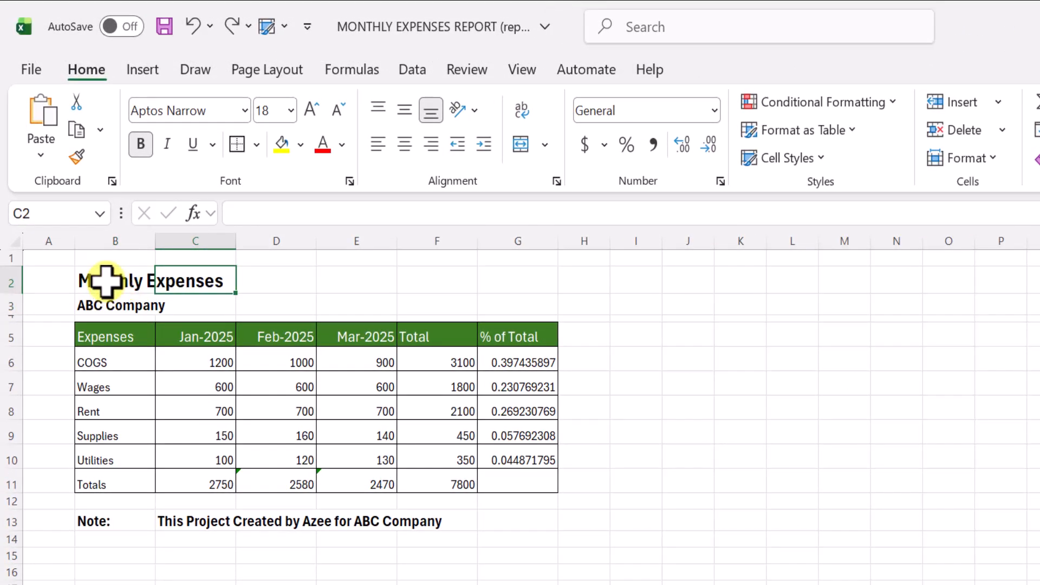
{"action": "left_click_drag", "start_coordinate": [103, 283], "coordinate": [508, 311]}
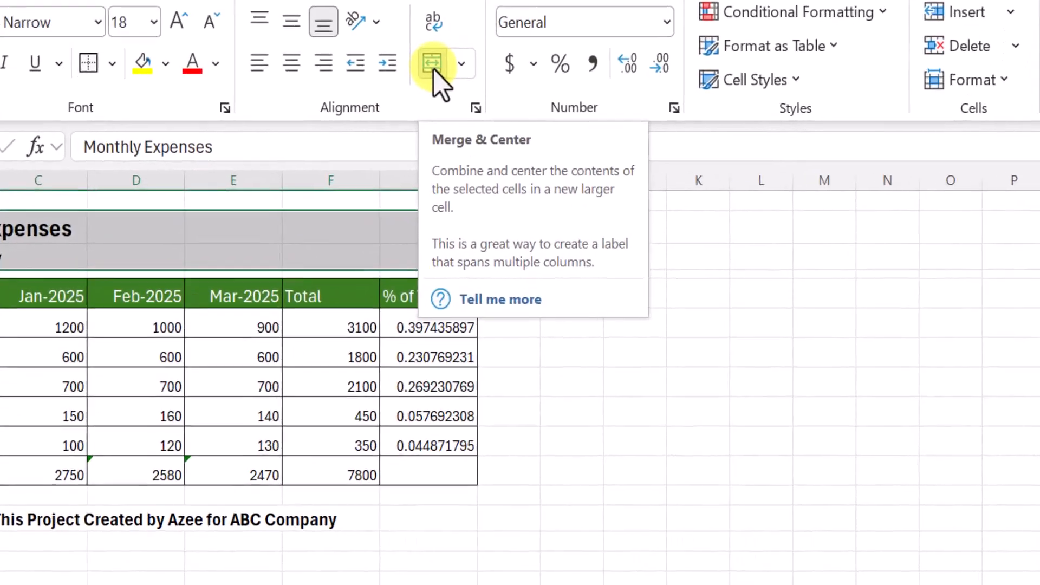
Step: Try to merge and center B2:G3 into a single cell, accepting the loss of the other values, and undo the merge
{"action": "left_click", "coordinate": [521, 145]}
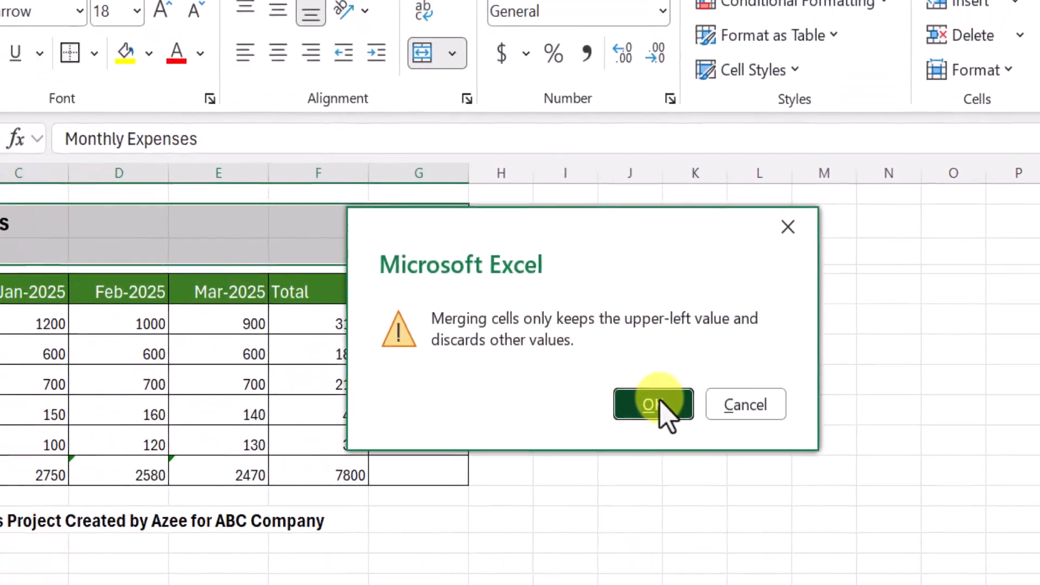
{"action": "left_click", "coordinate": [616, 379]}
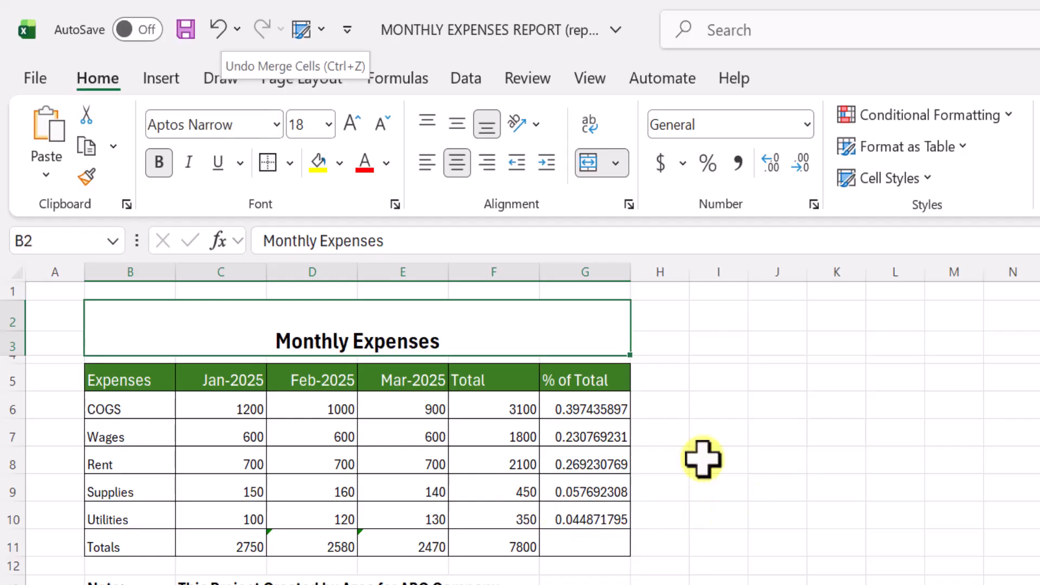
{"action": "key", "text": "ctrl+z"}
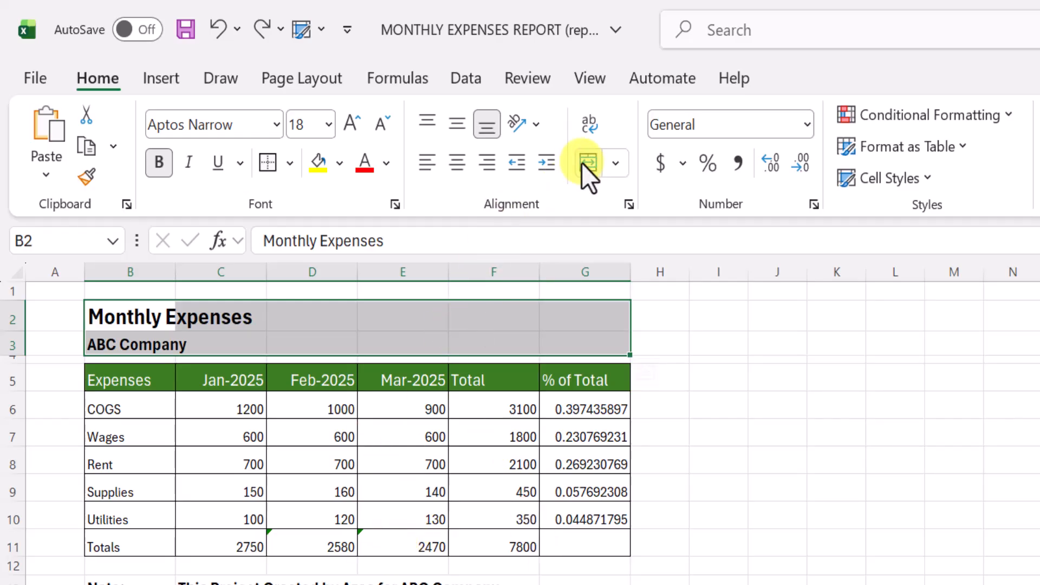
Step: Merge B2:G3 row by row with Merge Across, and check the title and company name cells individually
{"action": "left_click", "coordinate": [614, 167]}
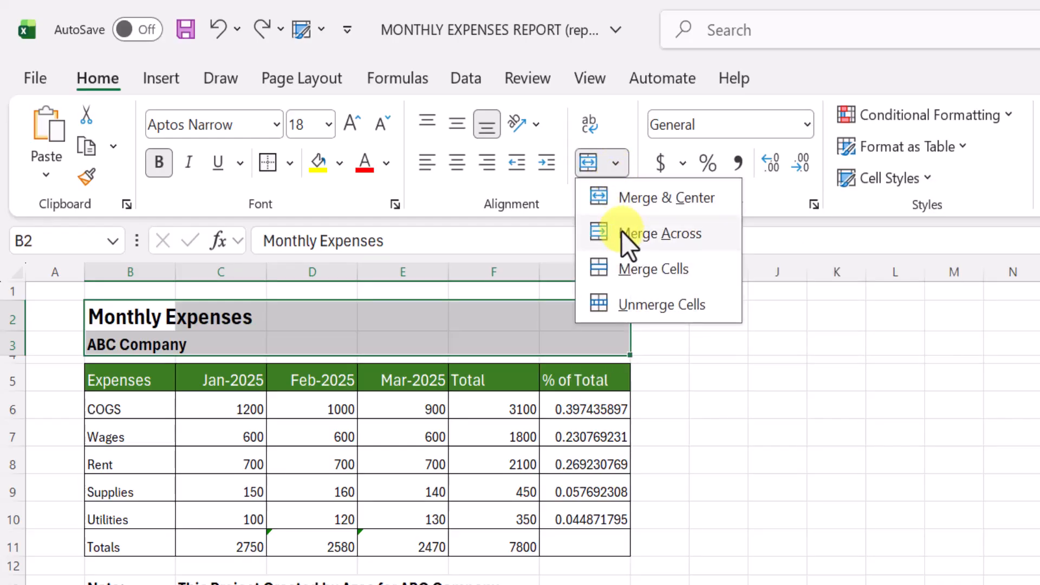
{"action": "left_click", "coordinate": [655, 232]}
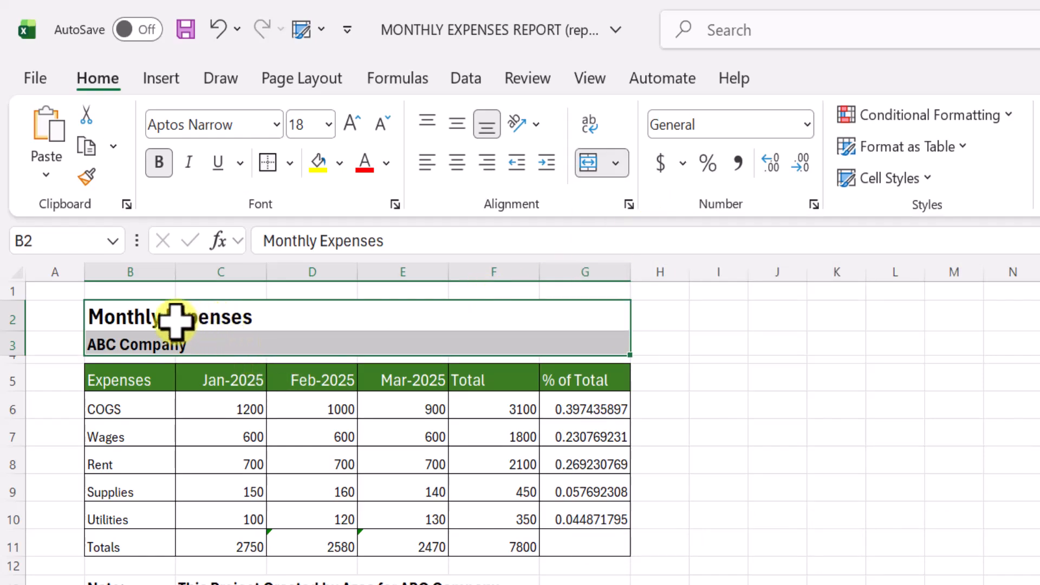
{"action": "left_click", "coordinate": [204, 348]}
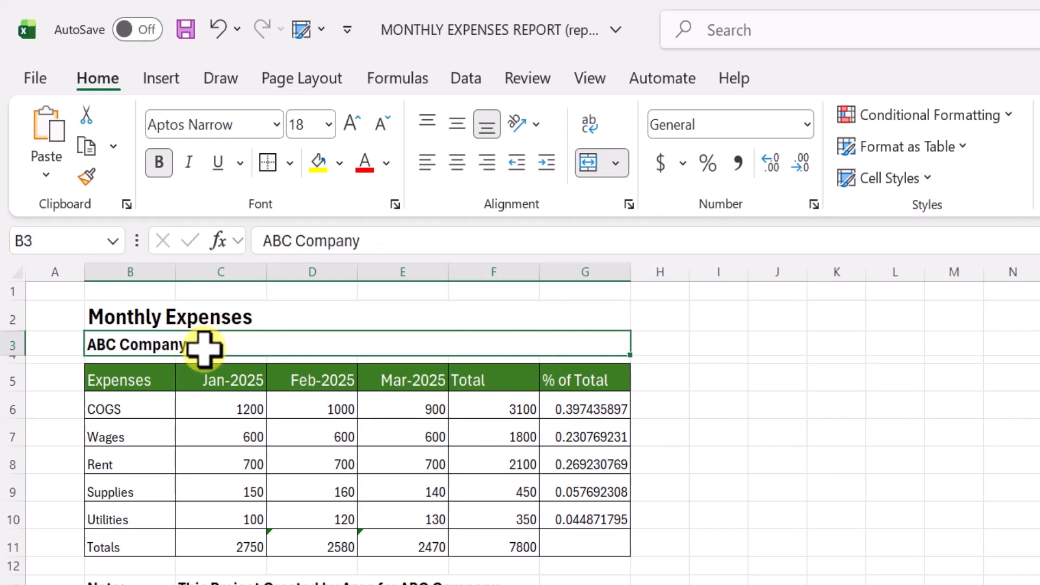
{"action": "left_click", "coordinate": [265, 323]}
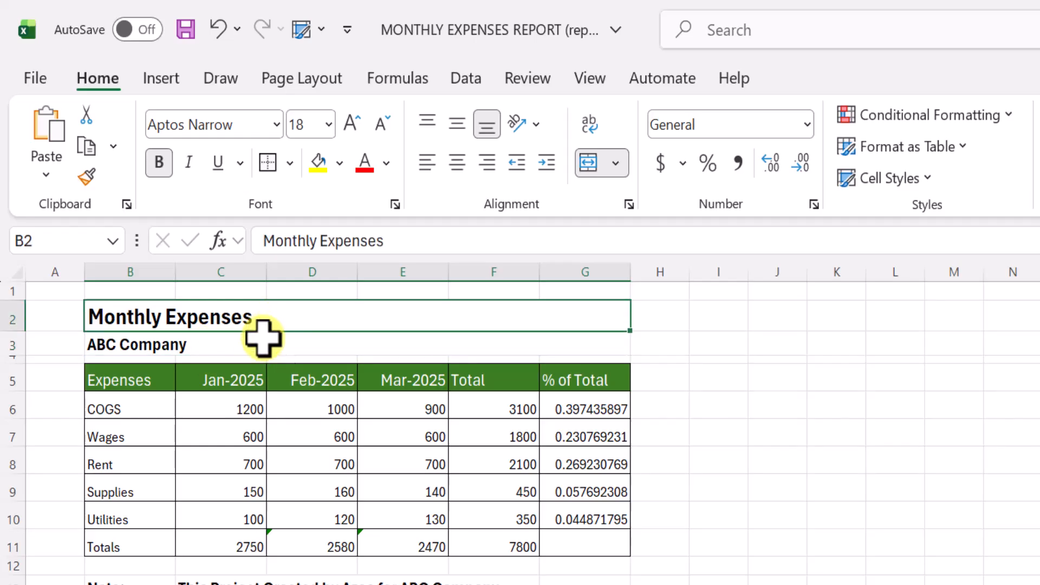
{"action": "left_click", "coordinate": [262, 337]}
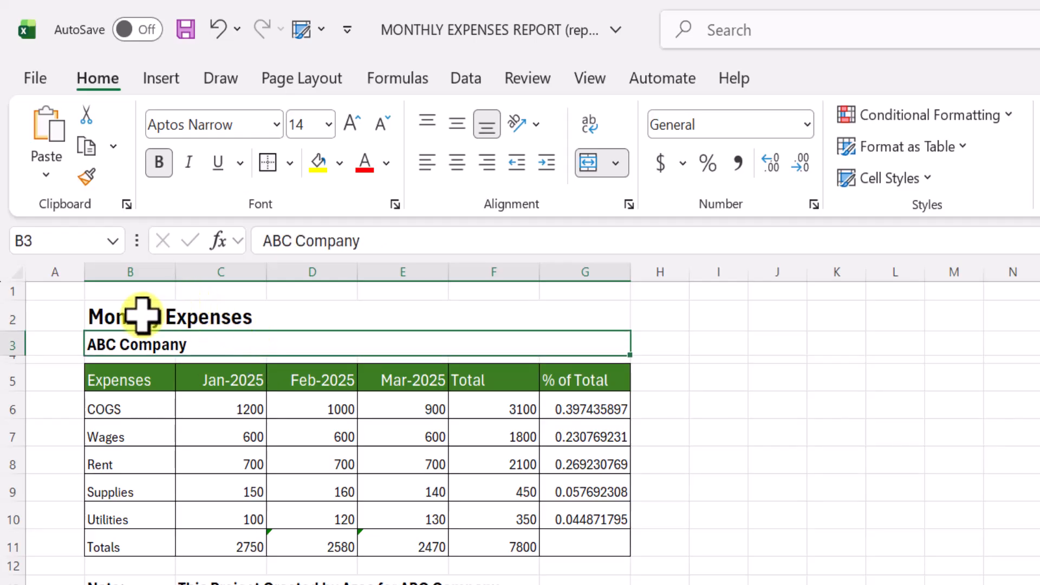
Step: Center the text in the merged title and company name rows, trying right and left alignment along the way
{"action": "left_click_drag", "start_coordinate": [144, 318], "coordinate": [154, 342]}
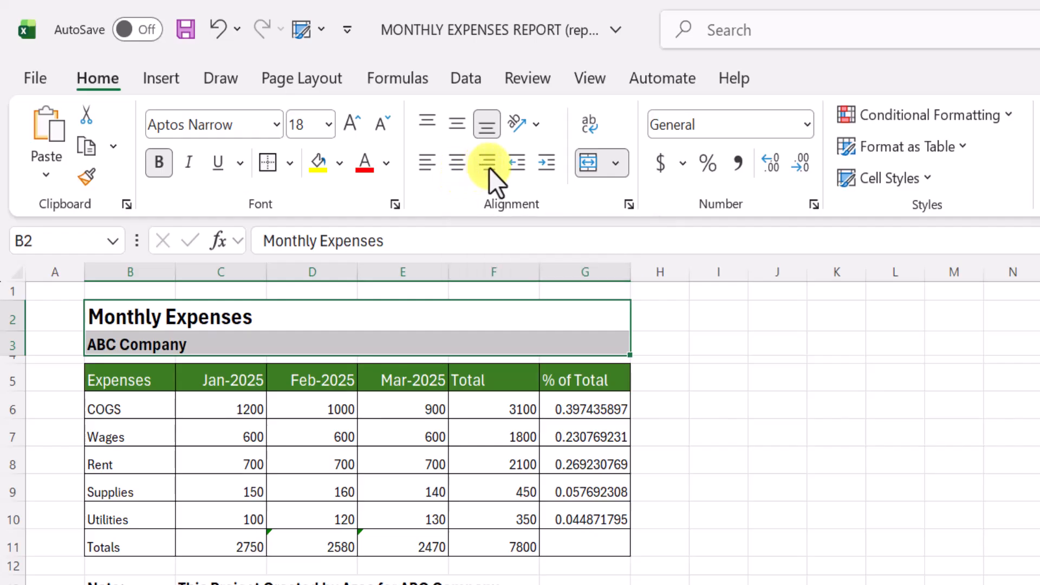
{"action": "left_click", "coordinate": [457, 165]}
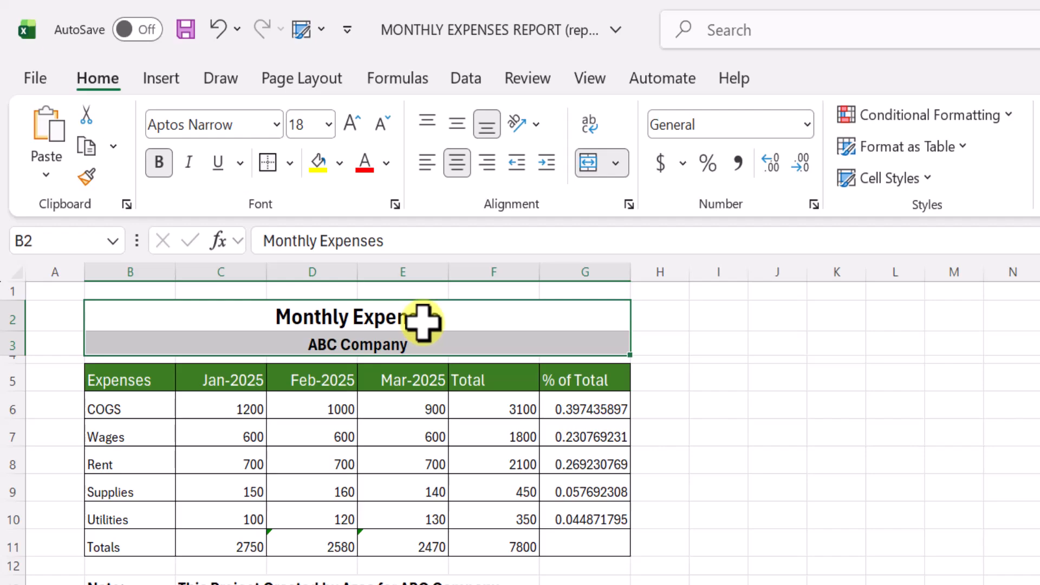
{"action": "left_click", "coordinate": [486, 168]}
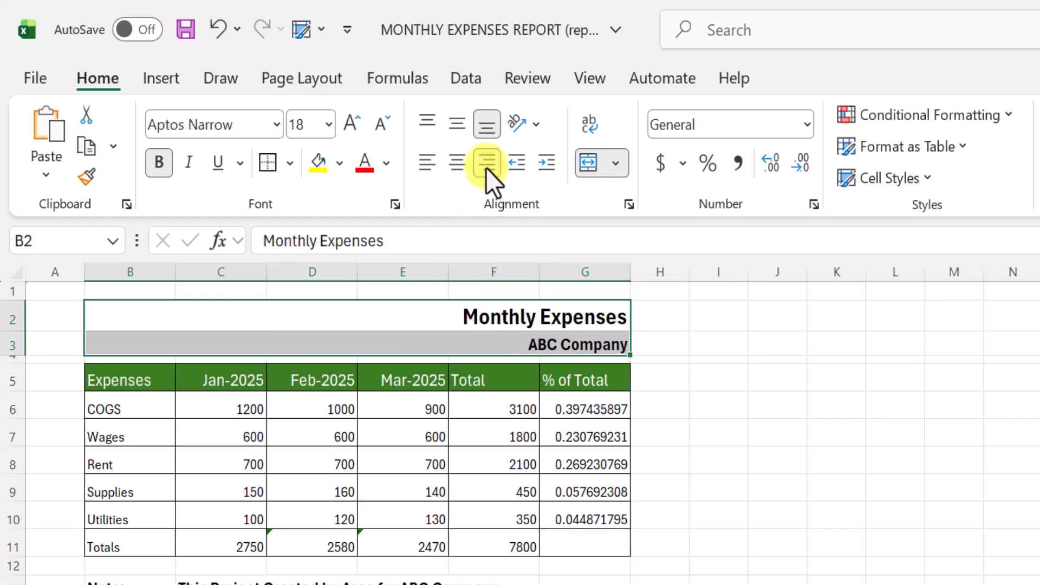
{"action": "left_click", "coordinate": [430, 165]}
{"action": "left_click", "coordinate": [457, 172]}
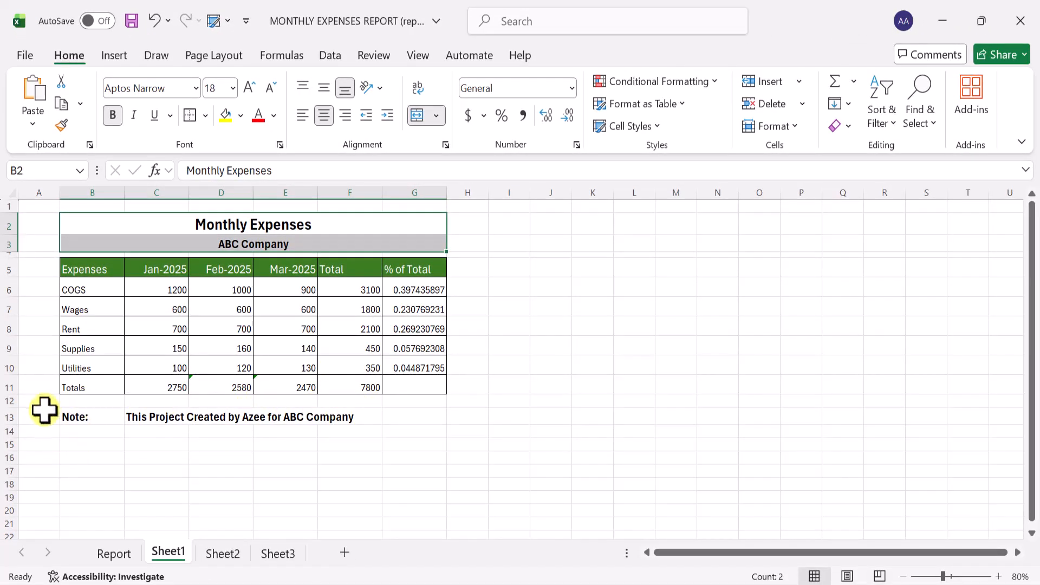
Step: Merge the note text's cells C13:G13 into one cell without centering, using Merge Cells
{"action": "left_click", "coordinate": [141, 418]}
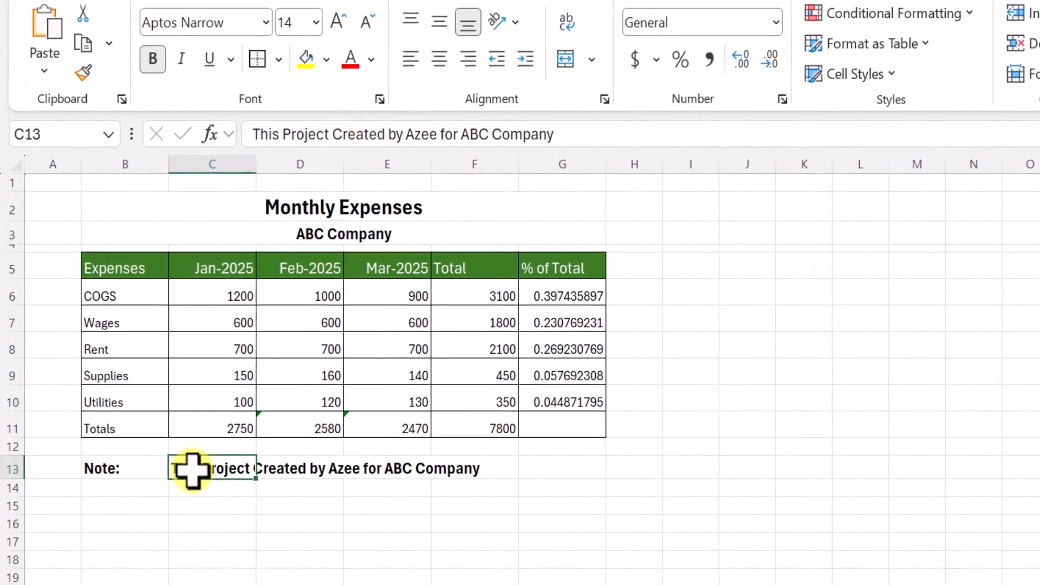
{"action": "left_click_drag", "start_coordinate": [140, 416], "coordinate": [228, 417]}
{"action": "left_click_drag", "start_coordinate": [311, 470], "coordinate": [552, 461]}
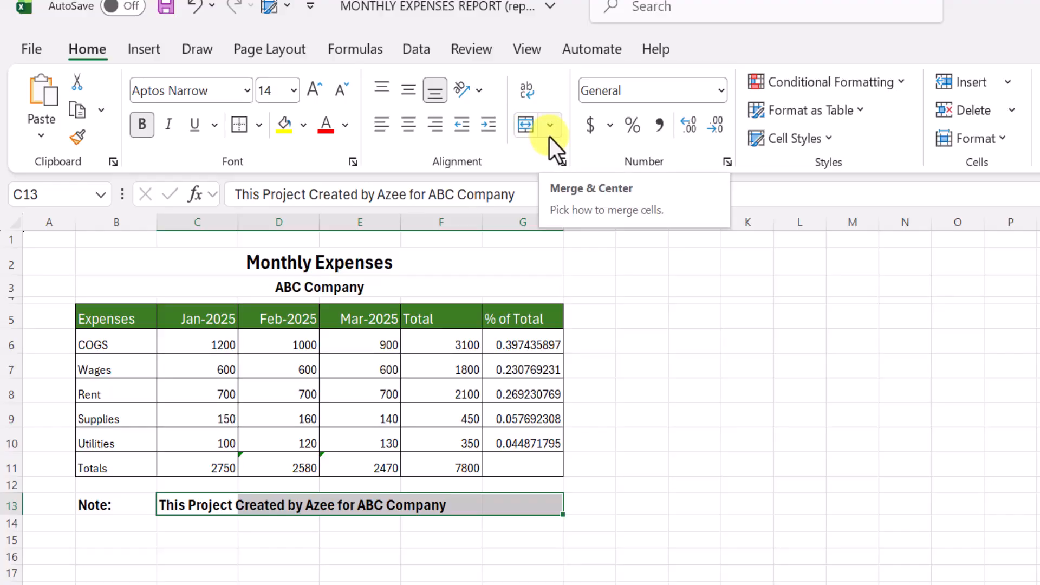
{"action": "left_click", "coordinate": [548, 133]}
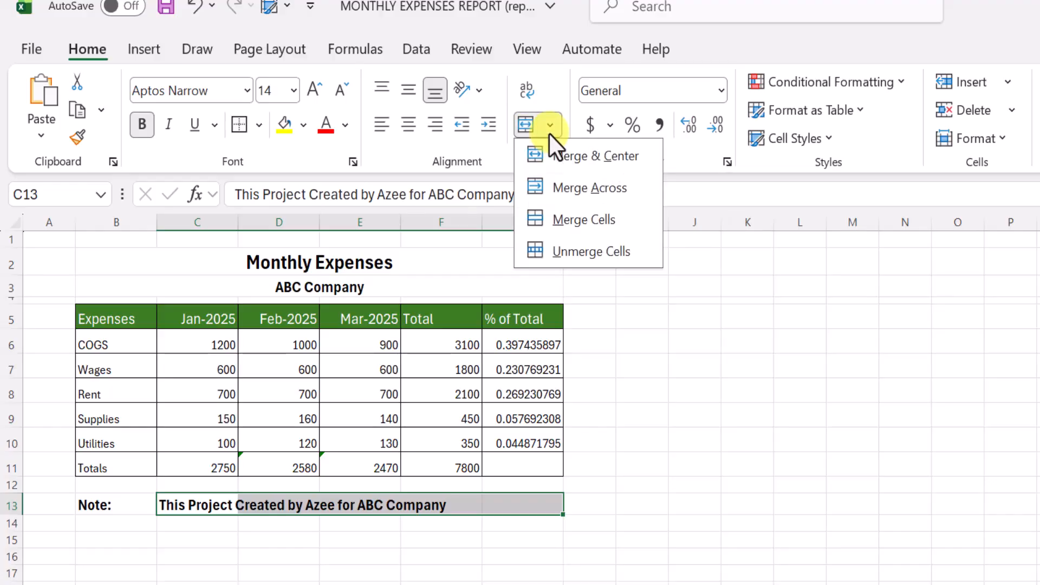
{"action": "left_click", "coordinate": [584, 219]}
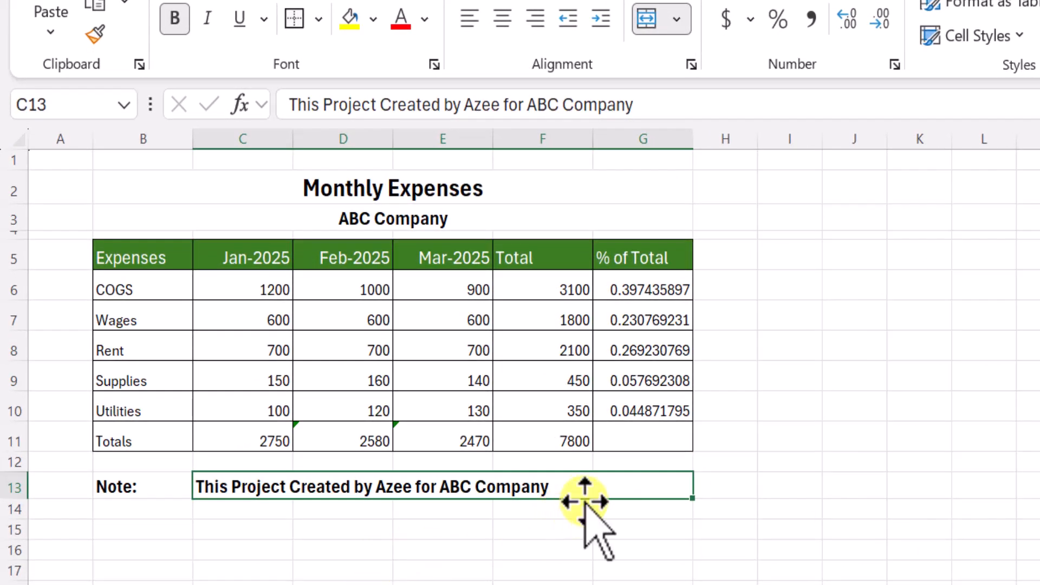
{"action": "left_click", "coordinate": [309, 556]}
{"action": "left_click", "coordinate": [430, 492]}
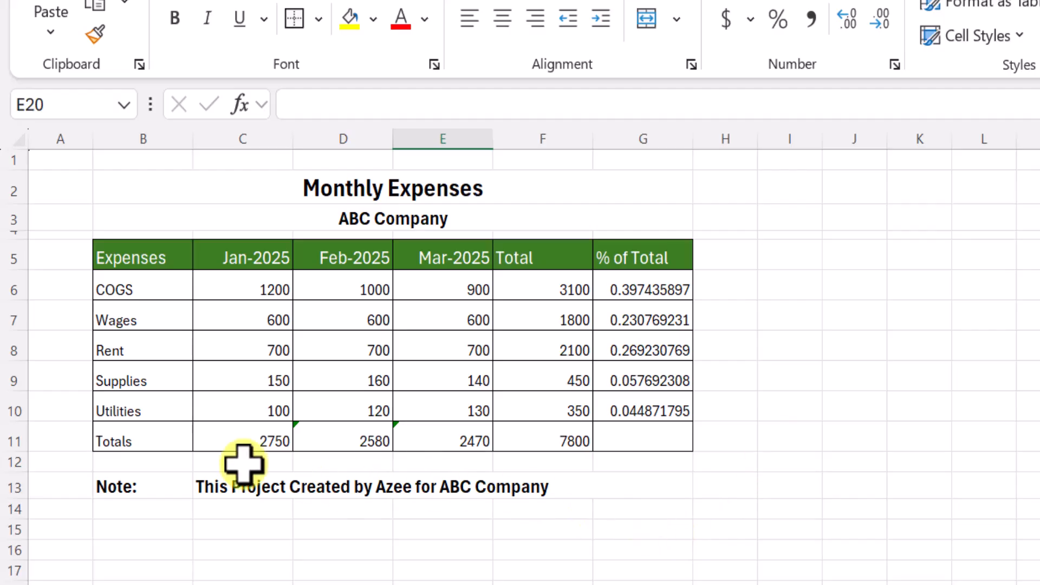
Step: Unmerge the note text's range C13:G13 and check cells C13 and D13 individually
{"action": "left_click", "coordinate": [219, 481]}
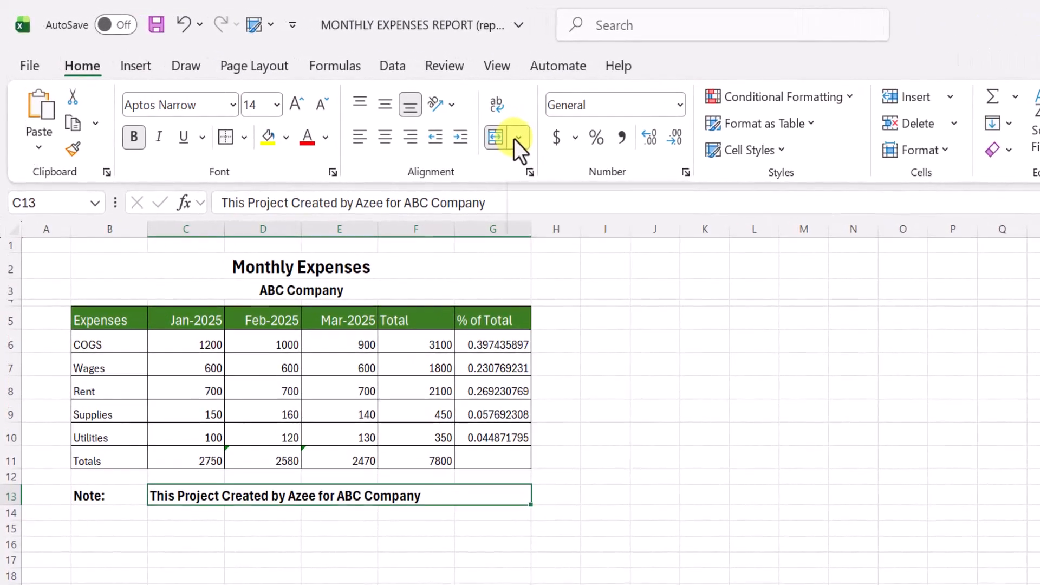
{"action": "left_click", "coordinate": [436, 117]}
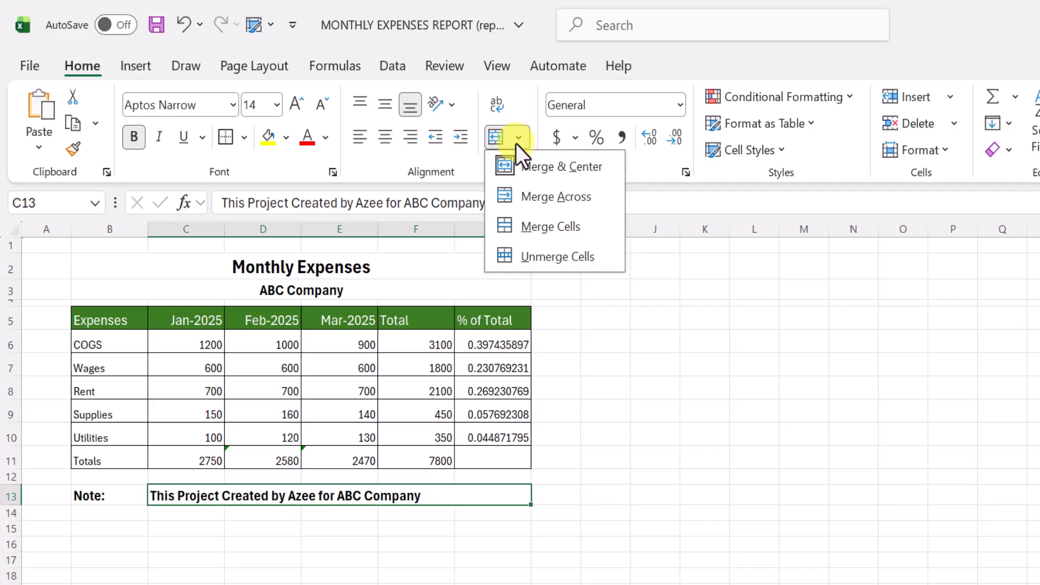
{"action": "left_click", "coordinate": [544, 261]}
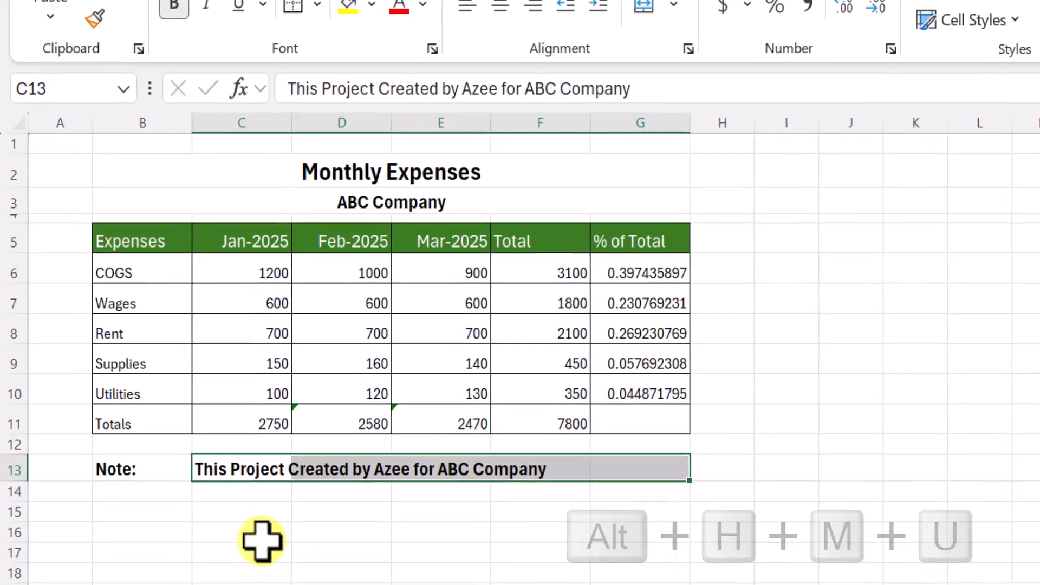
{"action": "left_click", "coordinate": [262, 540]}
{"action": "left_click", "coordinate": [259, 471]}
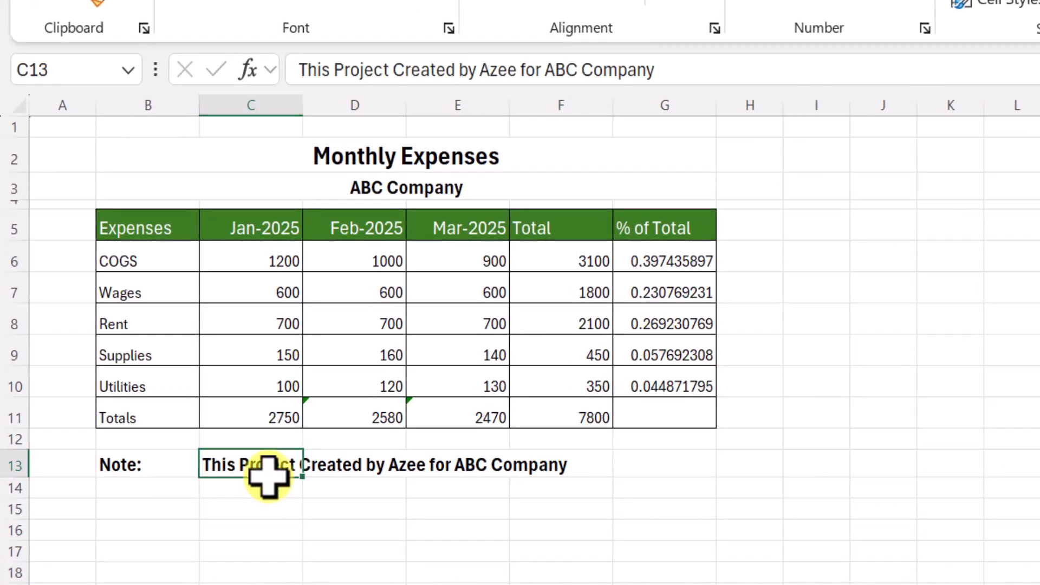
{"action": "left_click", "coordinate": [332, 465]}
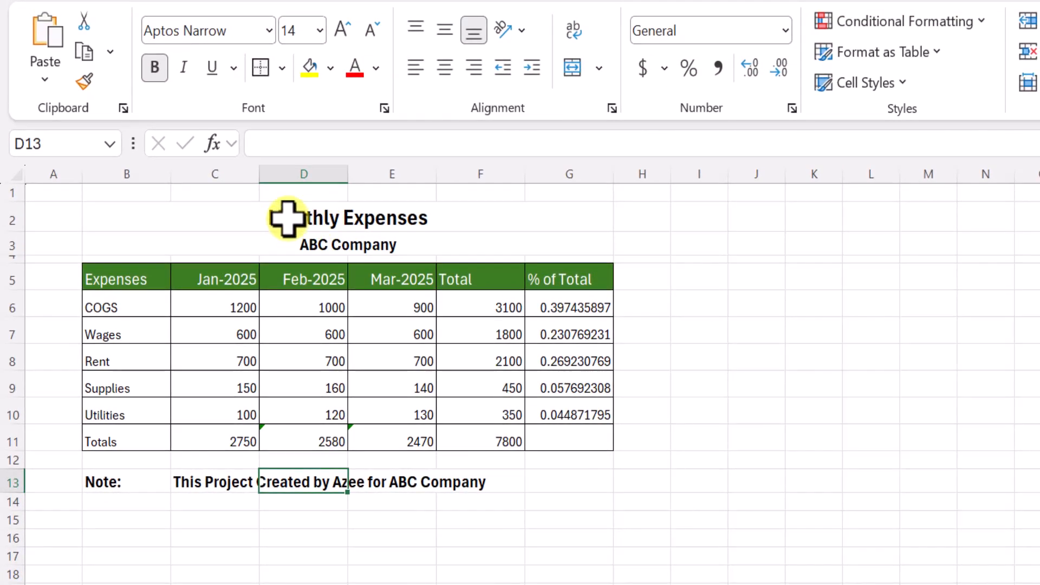
Step: Unmerge the title and company name rows in B2:G3 by toggling off Merge & Center
{"action": "left_click_drag", "start_coordinate": [283, 220], "coordinate": [285, 249]}
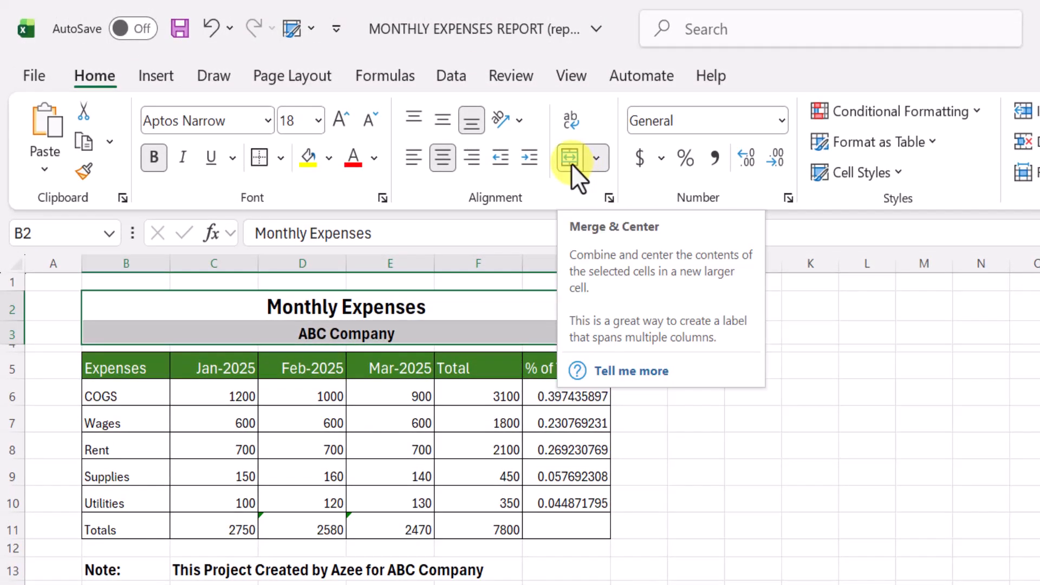
{"action": "left_click", "coordinate": [571, 161]}
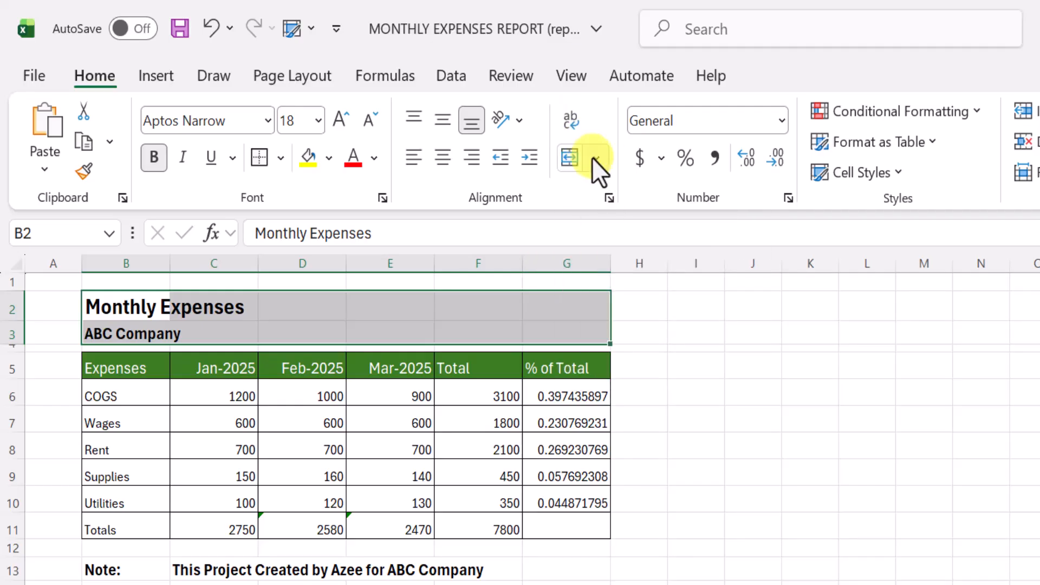
Step: Merge the title and company name rows in B2:G3 with Merge Across, center their text, and check each merged row individually
{"action": "left_click", "coordinate": [596, 157]}
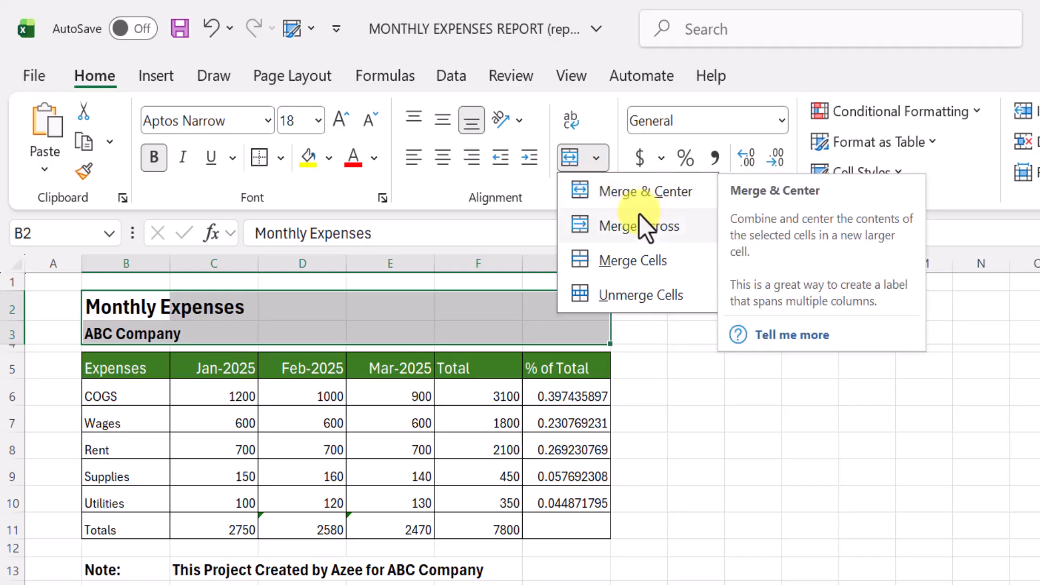
{"action": "left_click", "coordinate": [637, 228]}
{"action": "left_click", "coordinate": [451, 161]}
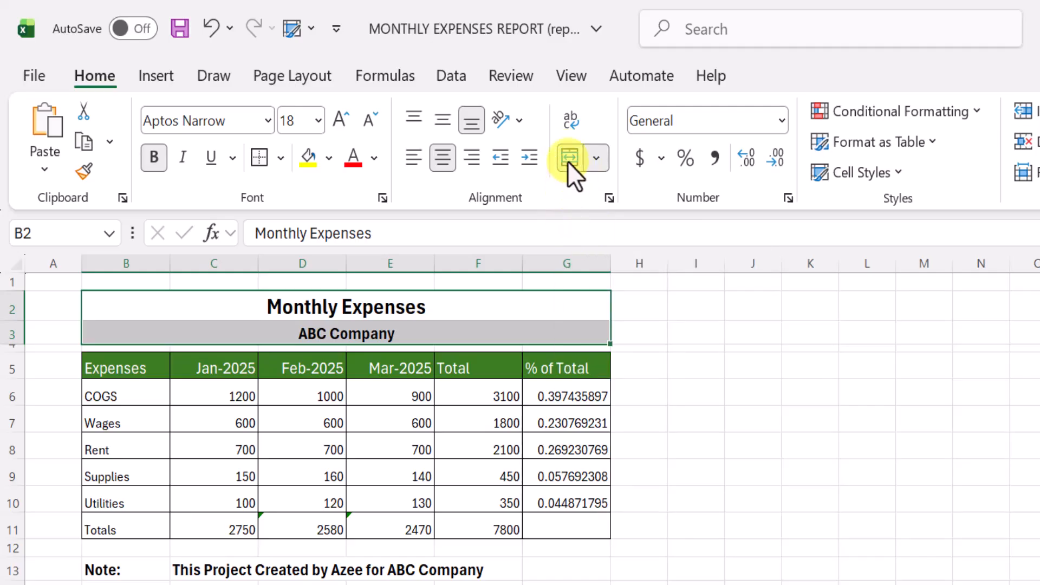
{"action": "left_click", "coordinate": [400, 314]}
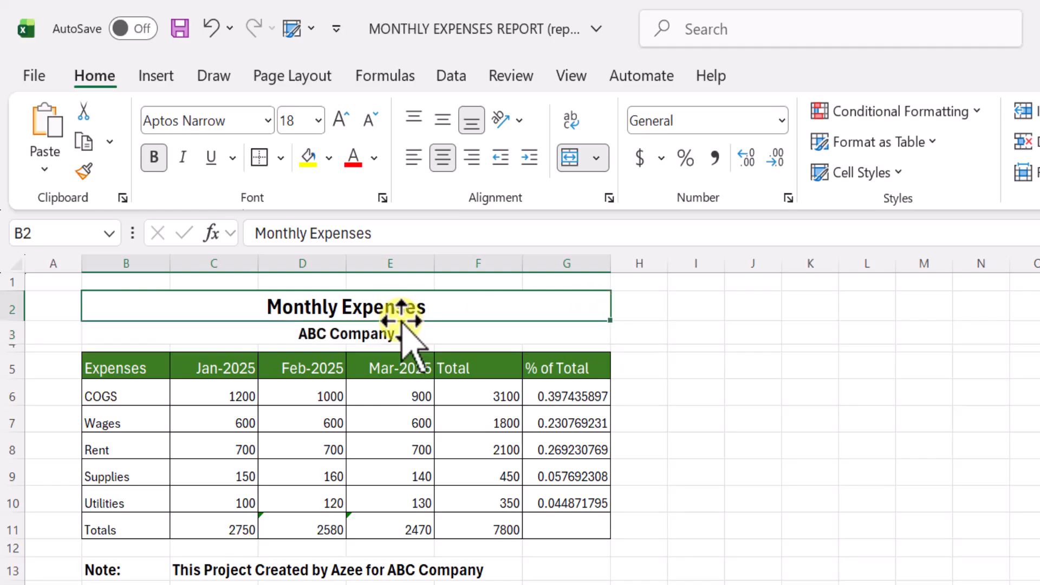
{"action": "left_click", "coordinate": [400, 332]}
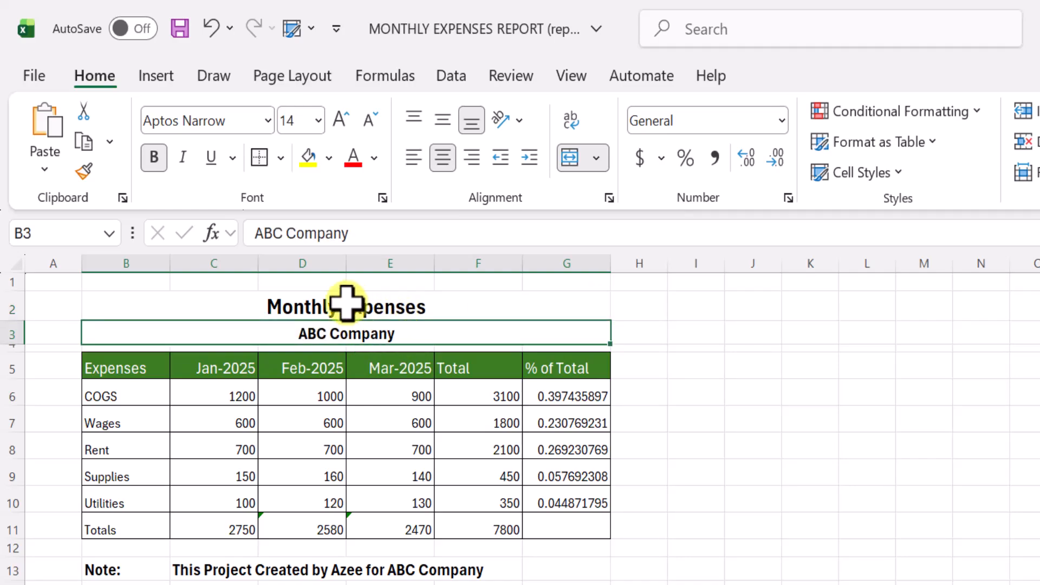
Step: Unmerge the title and company name rows in B2:G3 and deselect the range
{"action": "left_click_drag", "start_coordinate": [347, 304], "coordinate": [343, 325]}
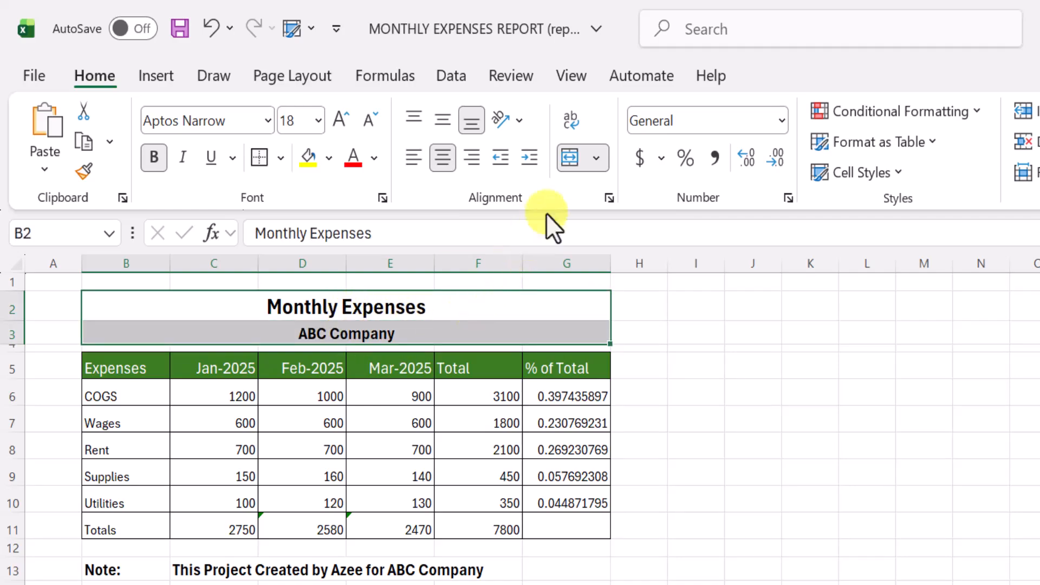
{"action": "left_click", "coordinate": [569, 158]}
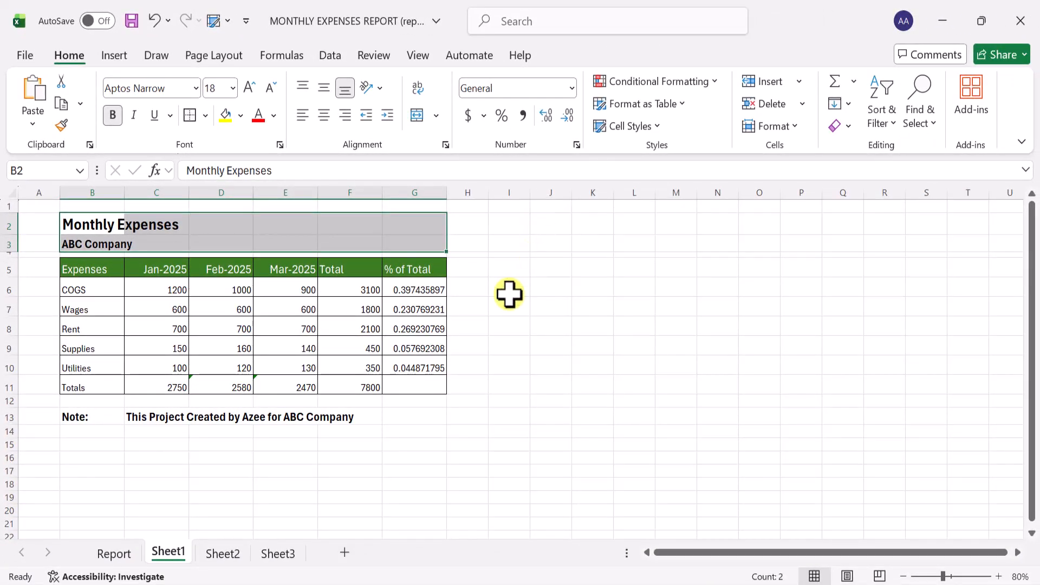
{"action": "left_click", "coordinate": [559, 317]}
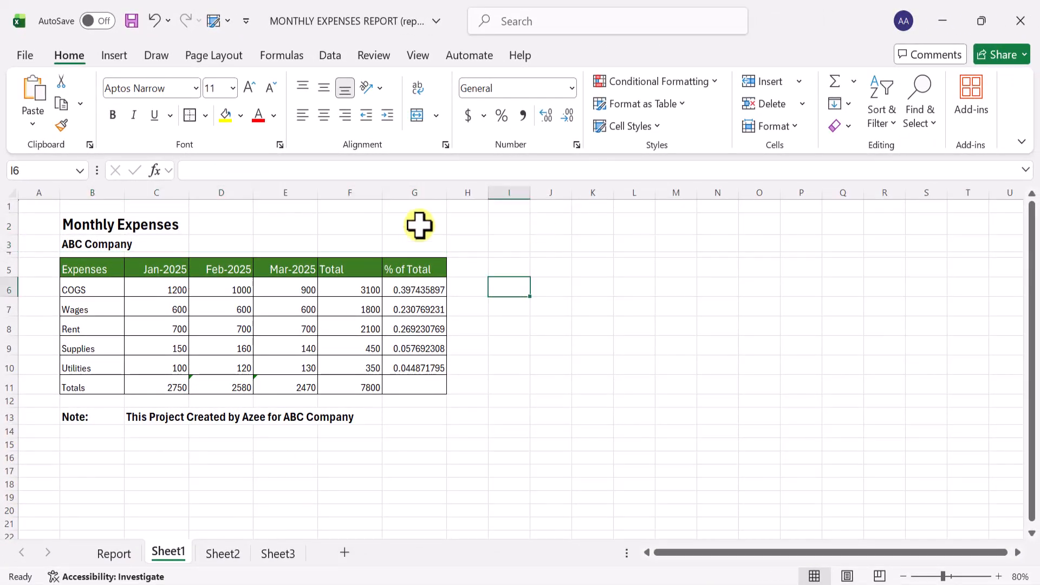
Step: Switch to Sheet2 and try to sort the expenses table by the Feb-2025 column from smallest to largest
{"action": "left_click", "coordinate": [223, 554]}
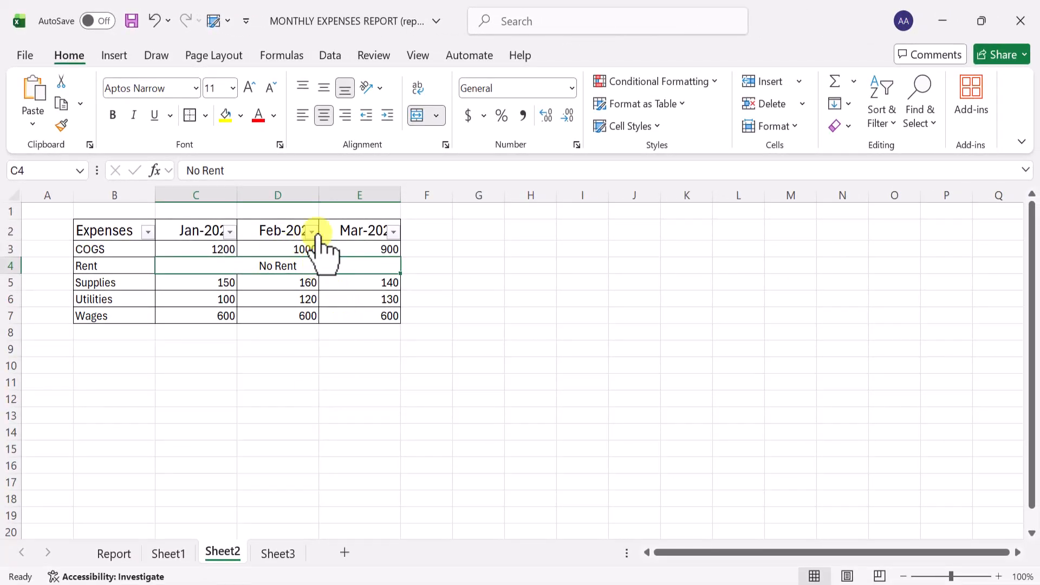
{"action": "left_click", "coordinate": [312, 232]}
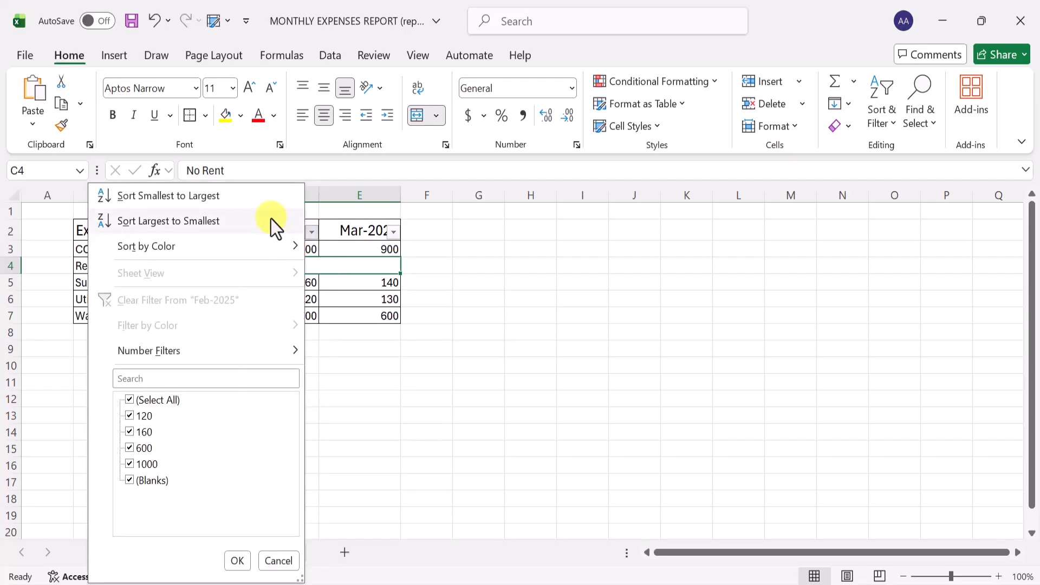
{"action": "left_click", "coordinate": [235, 204]}
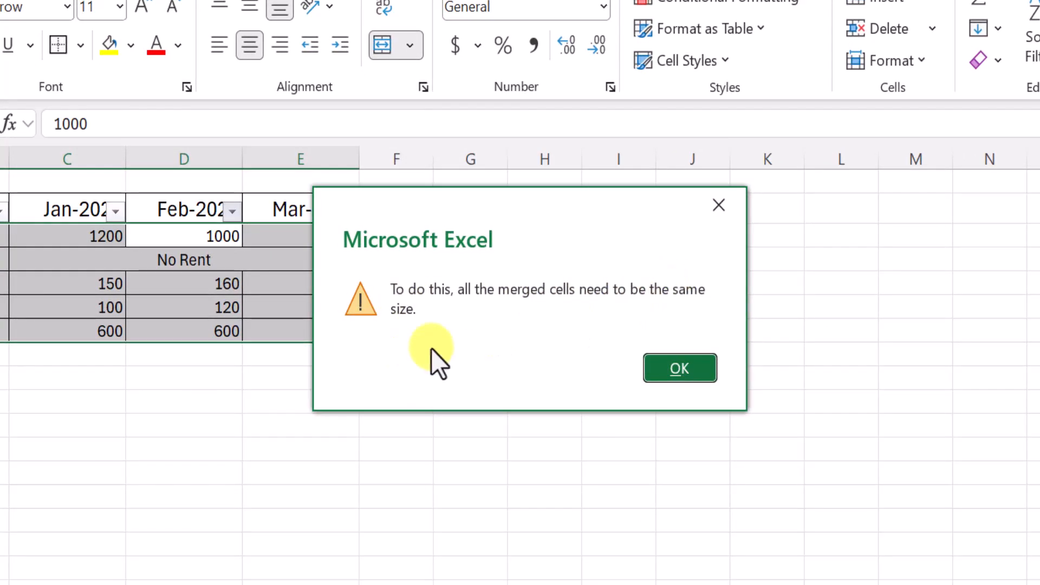
{"action": "left_click", "coordinate": [687, 372]}
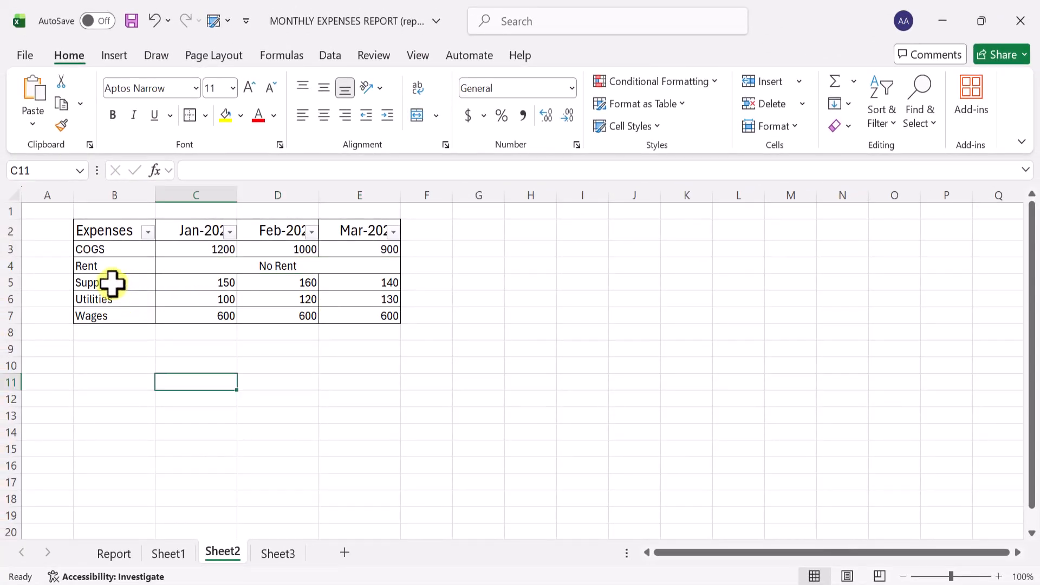
Step: Examine the Sheet2 table's expense names and values, comparing the merged Rent row with the unmerged rows around it
{"action": "left_click", "coordinate": [113, 250]}
{"action": "left_click_drag", "start_coordinate": [114, 267], "coordinate": [139, 386]}
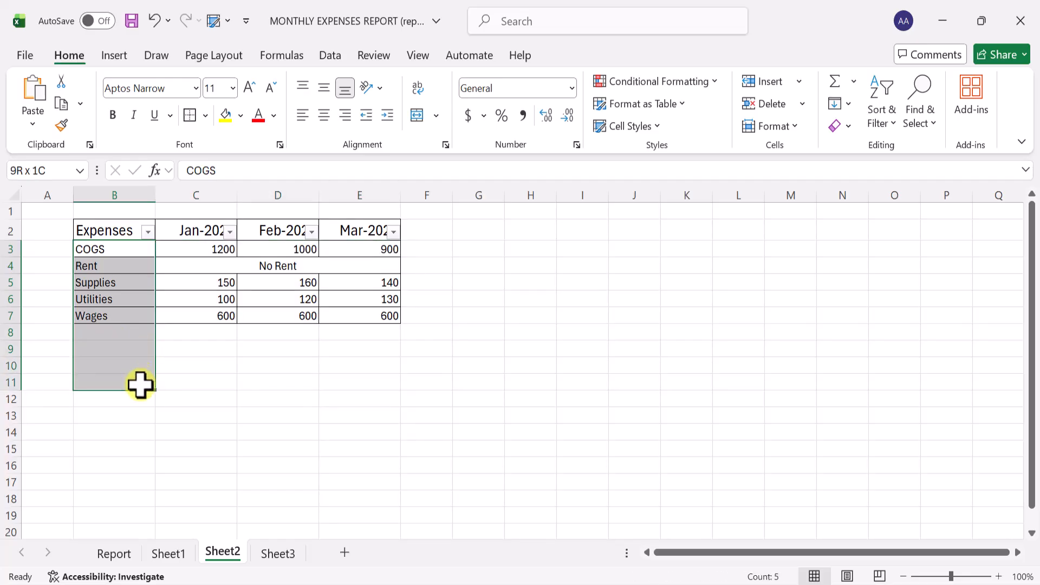
{"action": "left_click_drag", "start_coordinate": [171, 252], "coordinate": [173, 266]}
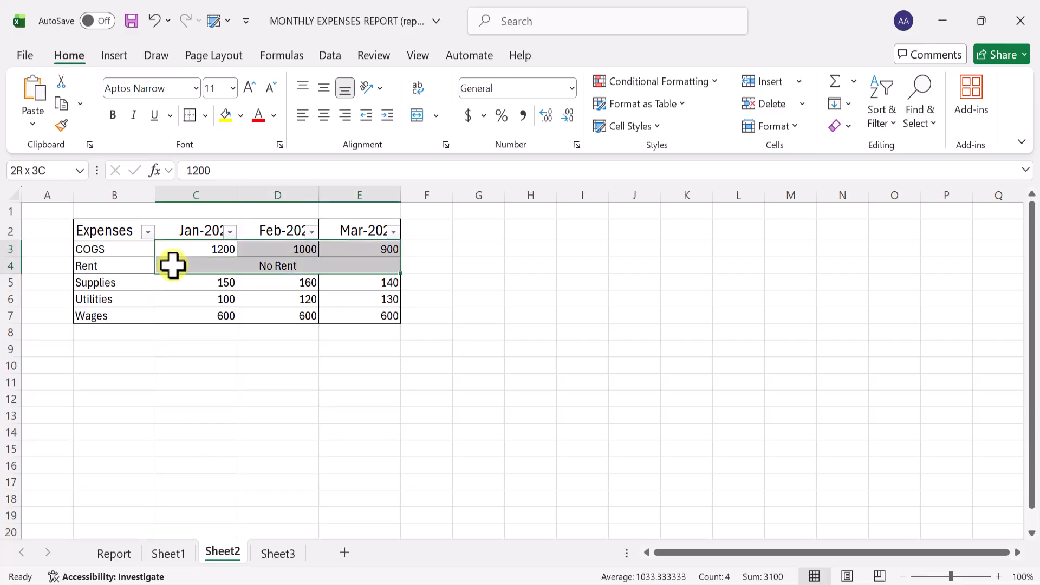
{"action": "left_click", "coordinate": [172, 266]}
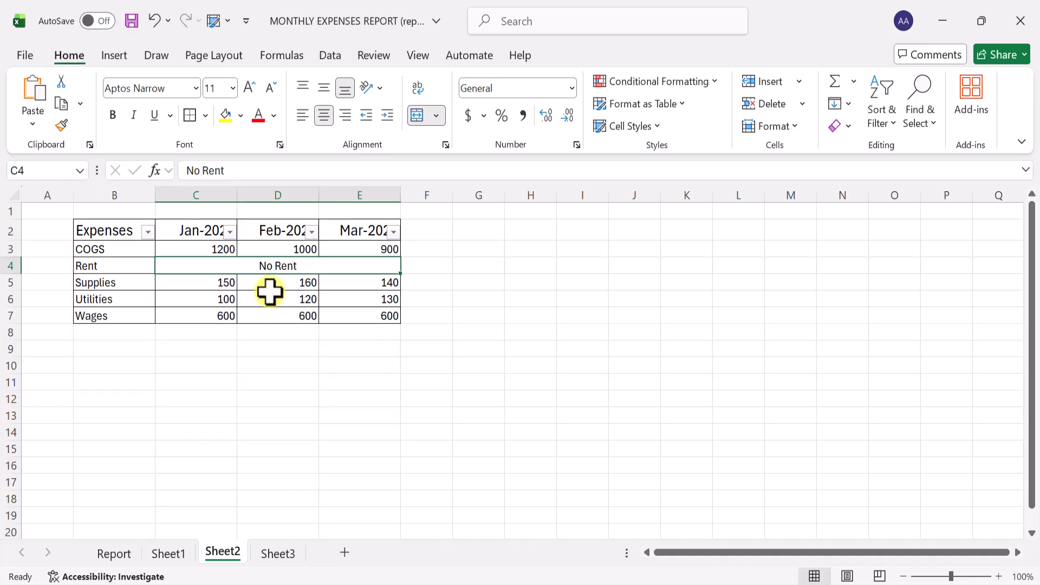
{"action": "left_click_drag", "start_coordinate": [246, 285], "coordinate": [238, 302]}
{"action": "left_click_drag", "start_coordinate": [90, 249], "coordinate": [364, 318]}
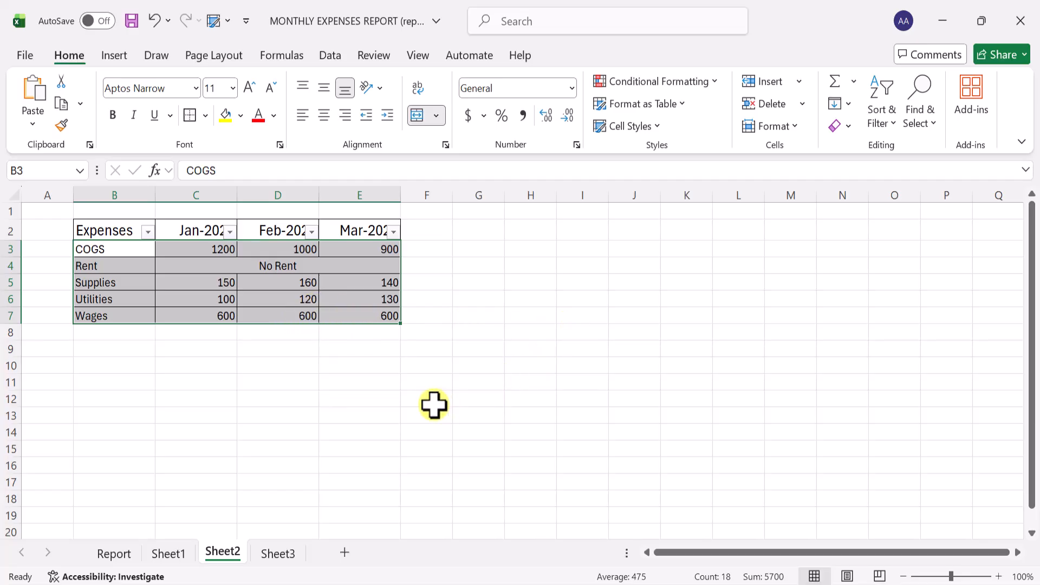
{"action": "left_click", "coordinate": [323, 400]}
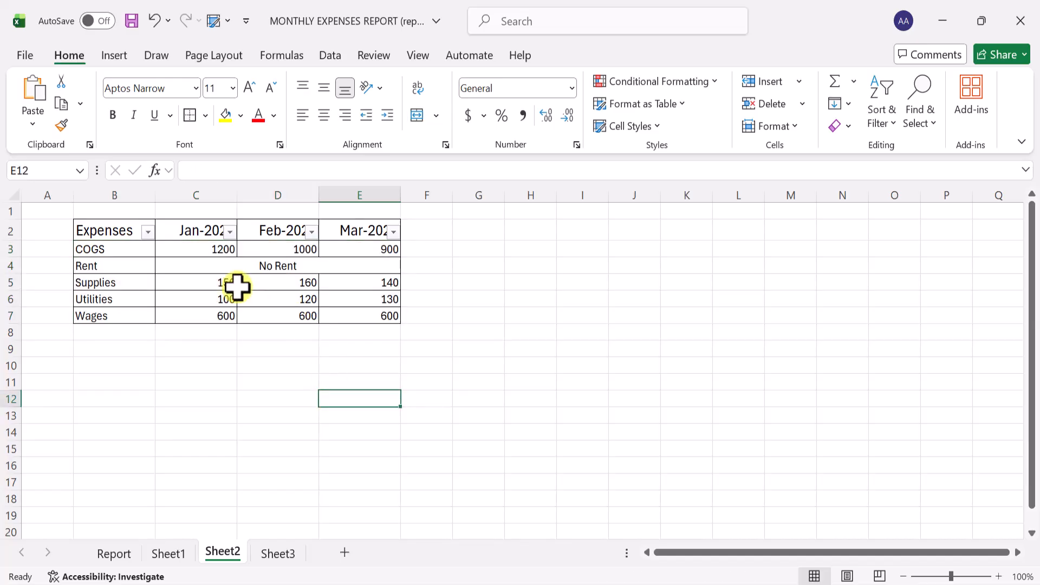
Step: Unmerge the No Rent cell across C4:E4 and enter 0 for Rent in each of the three months
{"action": "left_click", "coordinate": [206, 270]}
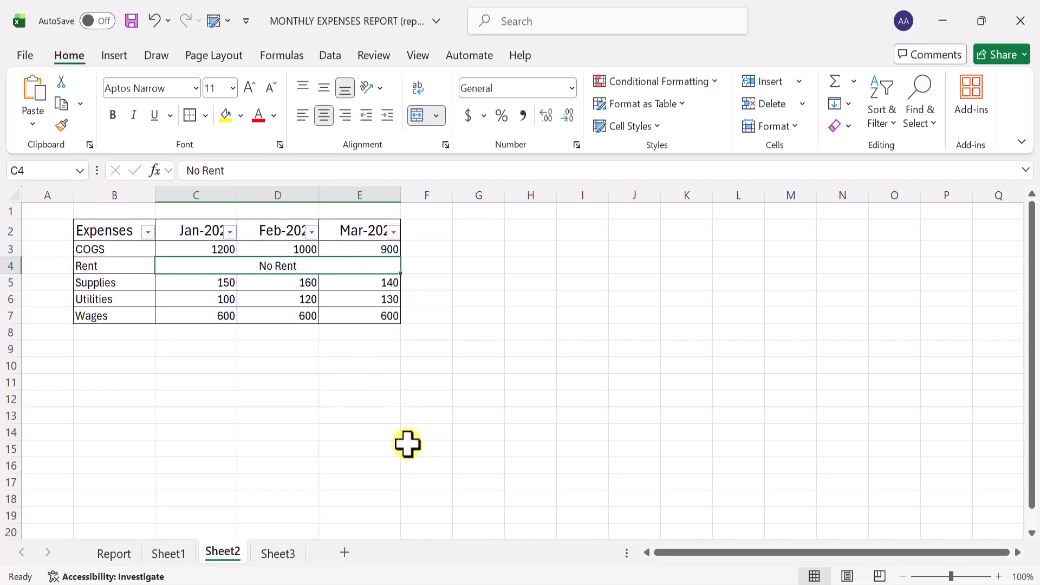
{"action": "key", "text": "alt+h"}
{"action": "key", "text": "m"}
{"action": "key", "text": "u"}
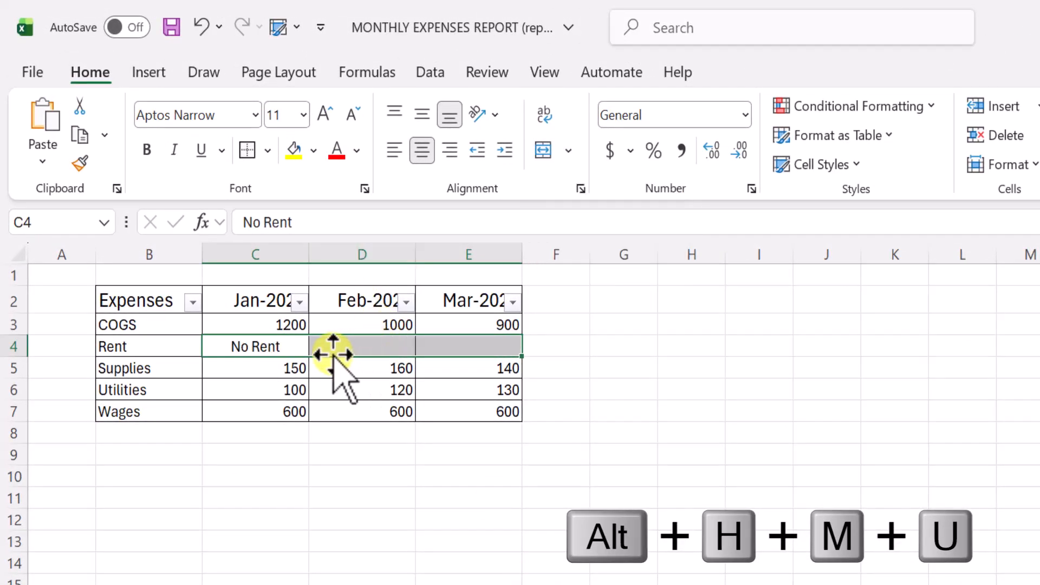
{"action": "left_click", "coordinate": [263, 347]}
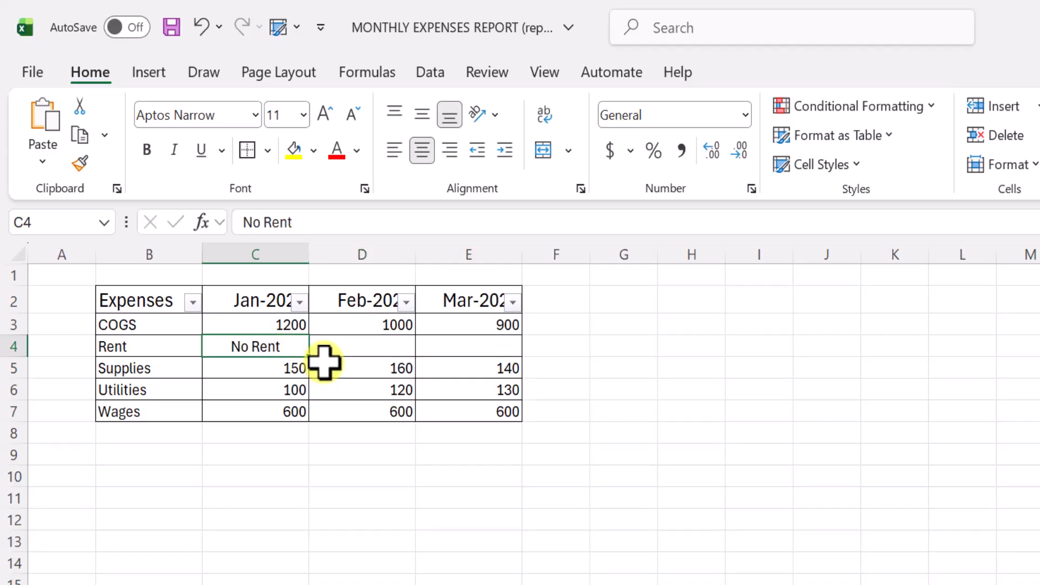
{"action": "type", "text": "0"}
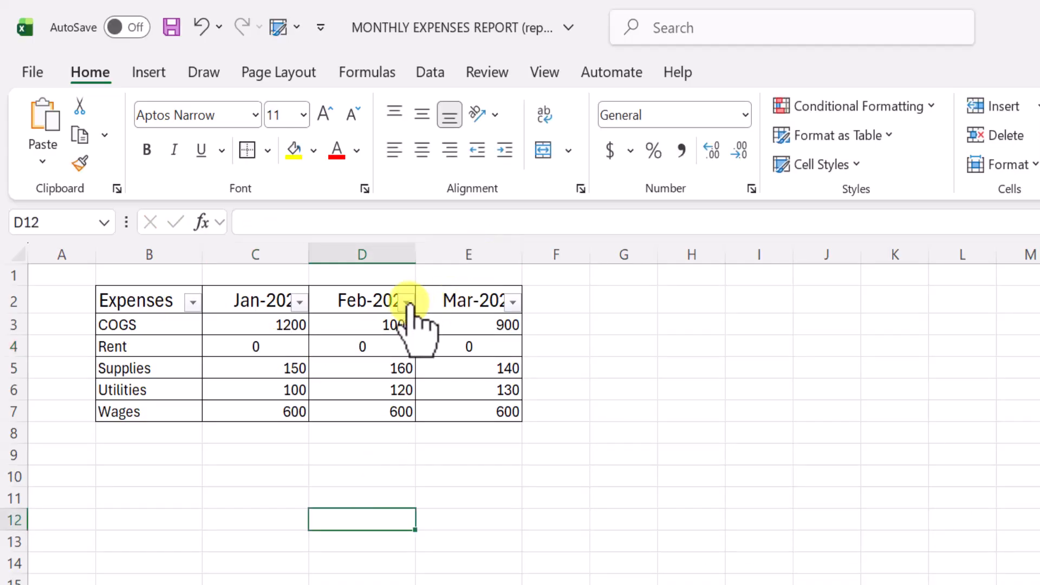
Step: Sort the expenses table by the Feb-2025 column from smallest to largest, followed by largest to smallest
{"action": "left_click", "coordinate": [405, 302]}
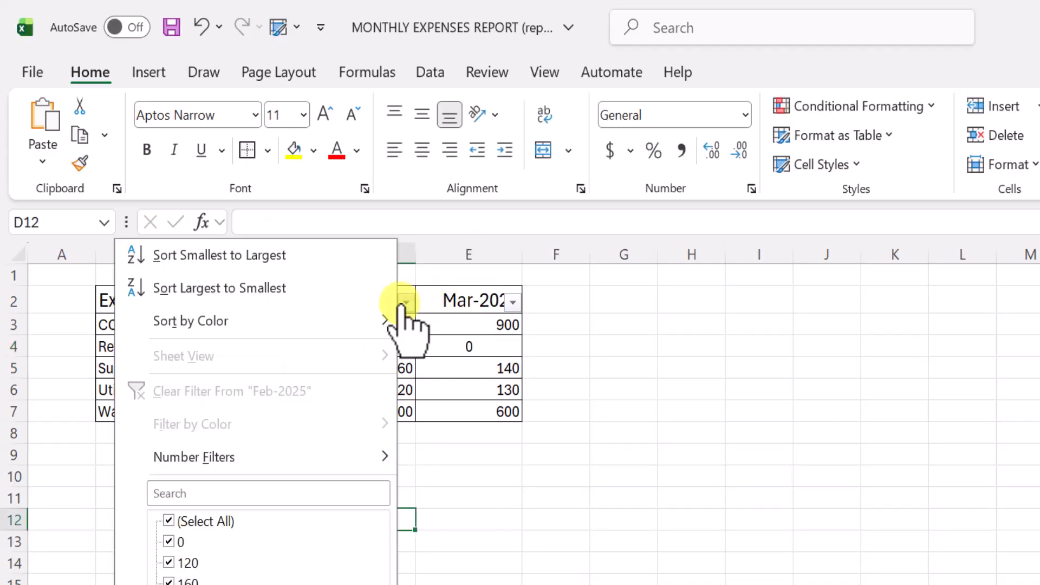
{"action": "left_click", "coordinate": [327, 265]}
{"action": "left_click", "coordinate": [406, 302]}
{"action": "left_click", "coordinate": [287, 289]}
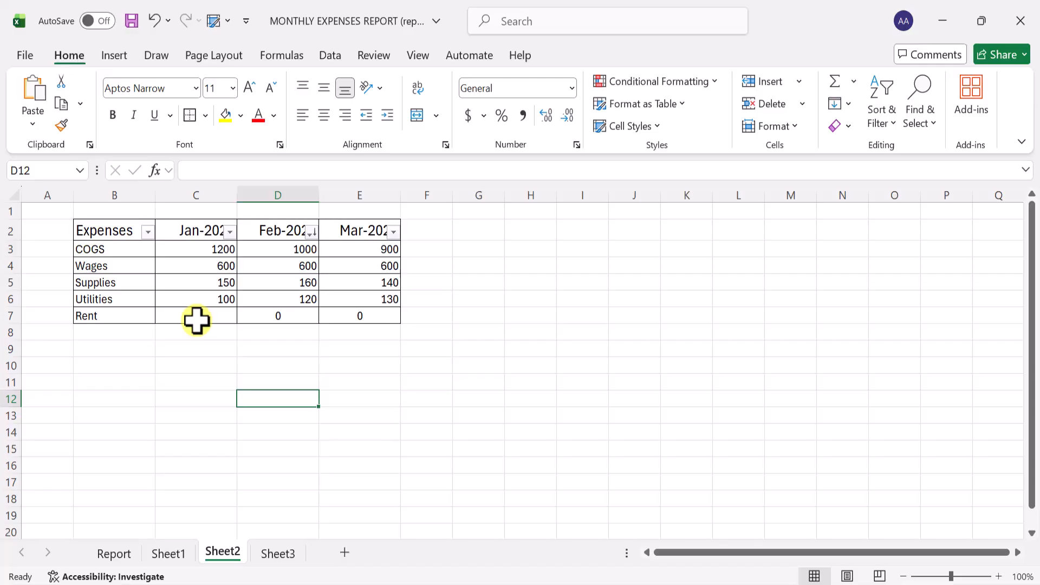
Step: Clear the zeros from the Rent row in C7:E7 and enter "No Rent" in C7
{"action": "left_click", "coordinate": [362, 314]}
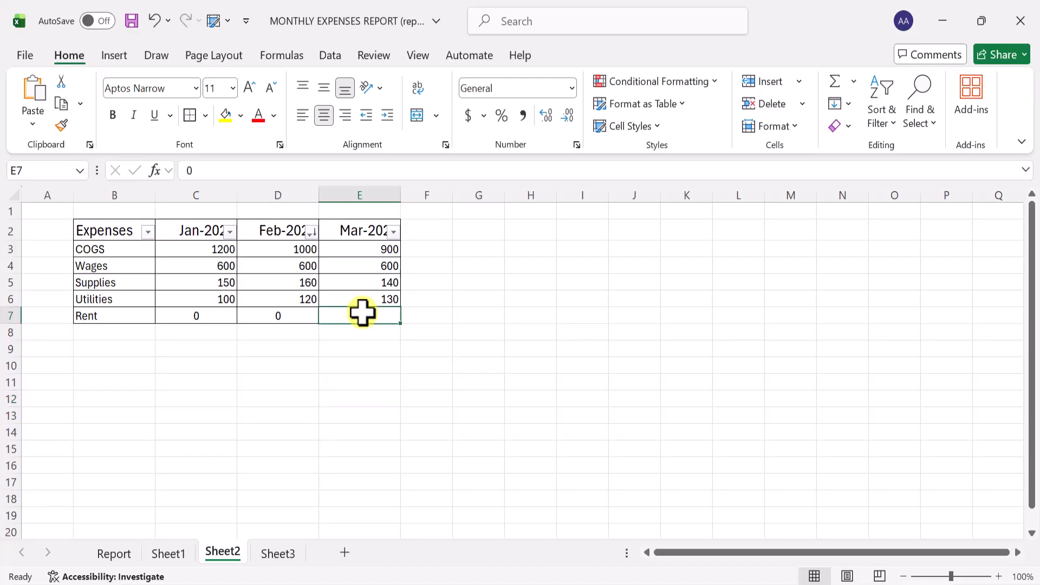
{"action": "left_click", "coordinate": [279, 316]}
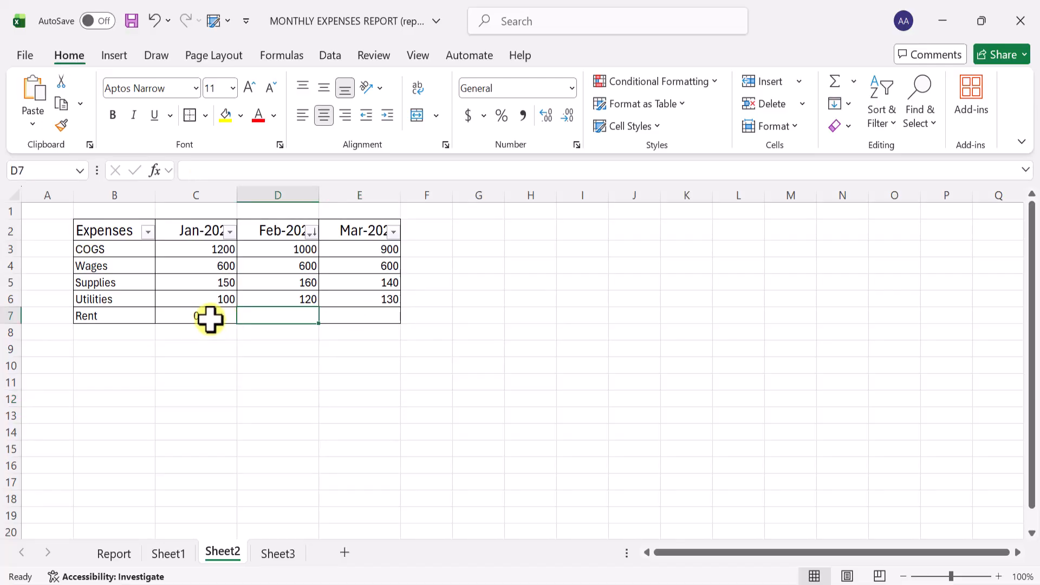
{"action": "left_click", "coordinate": [209, 317]}
{"action": "key", "text": "Delete"}
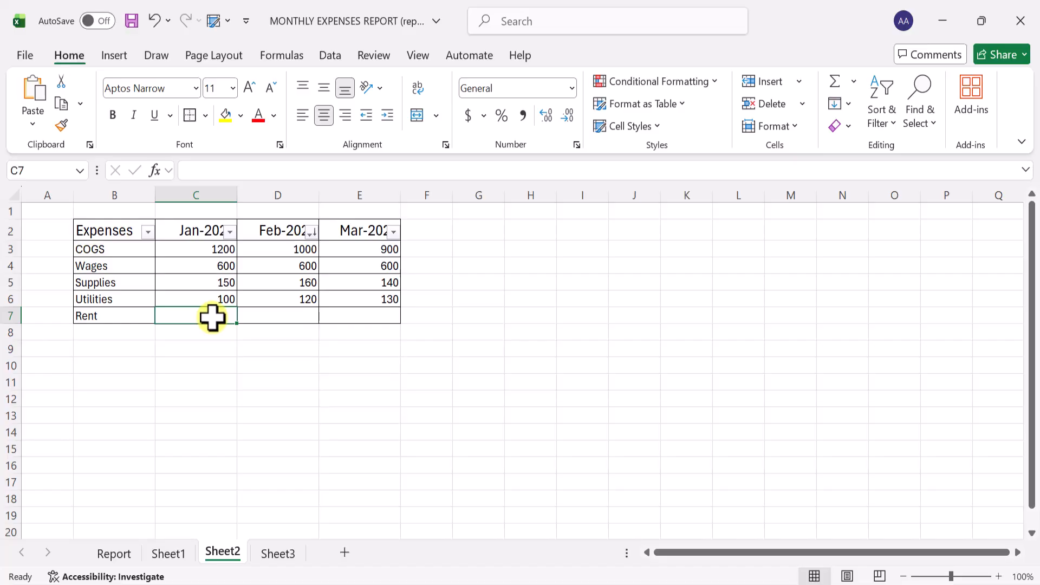
{"action": "type", "text": "No Rent"}
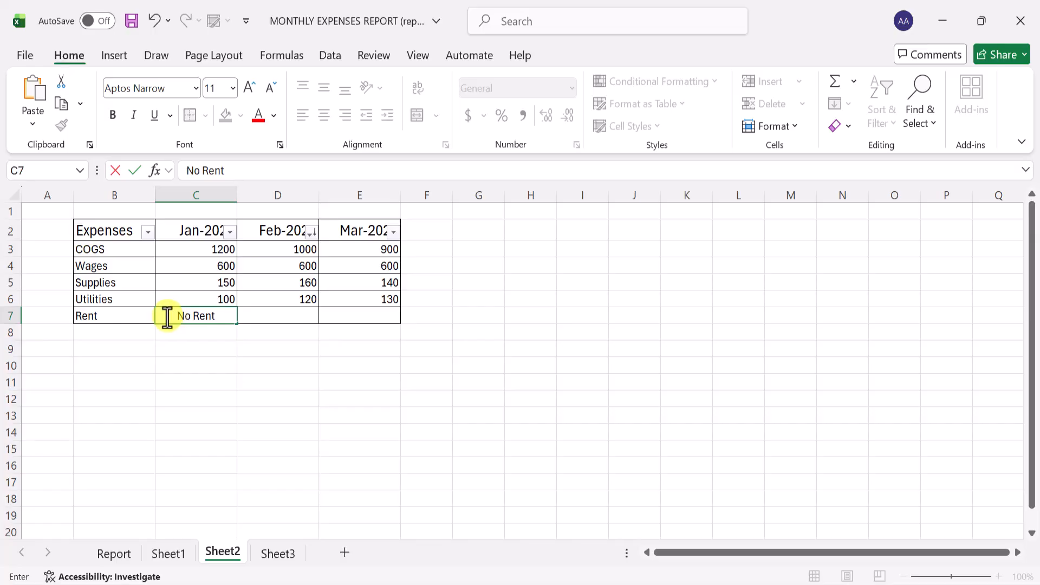
Step: Apply Center Across Selection horizontal alignment to the Rent row's C7:E7 without merging, and check cell D7 individually
{"action": "left_click_drag", "start_coordinate": [164, 319], "coordinate": [358, 317]}
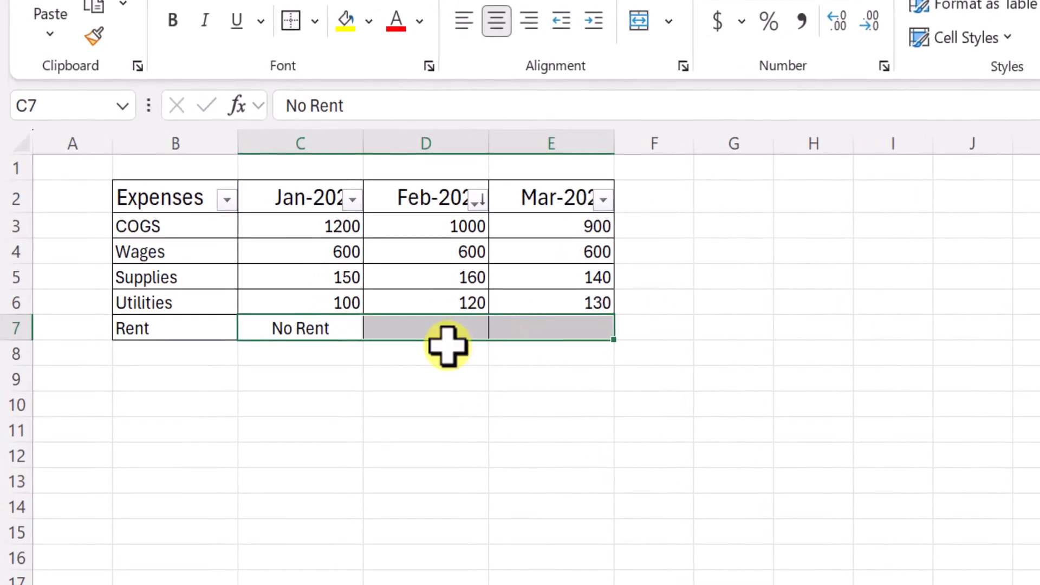
{"action": "right_click", "coordinate": [311, 330]}
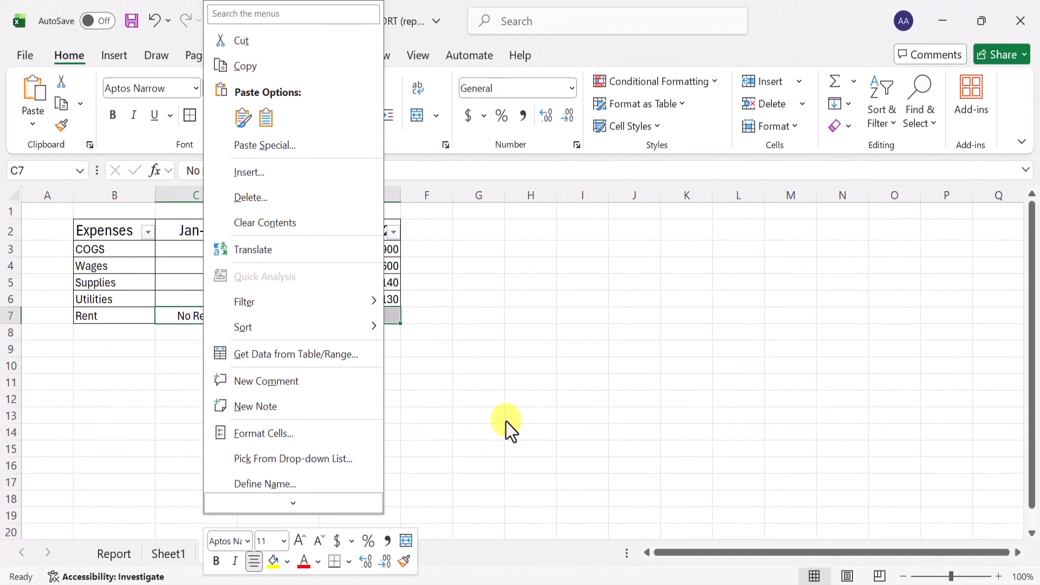
{"action": "key", "text": "Escape"}
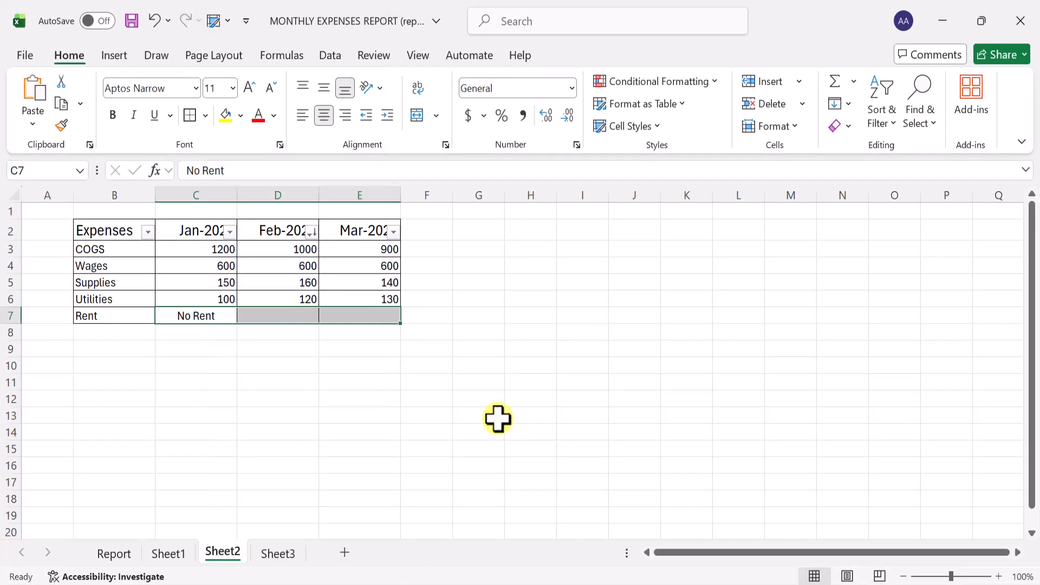
{"action": "key", "text": "ctrl+1"}
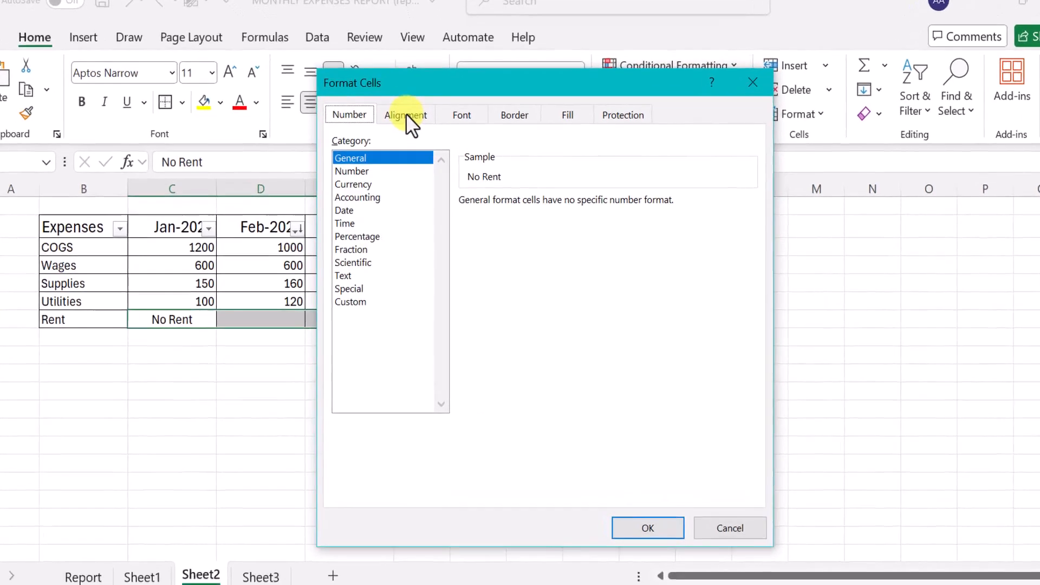
{"action": "left_click", "coordinate": [406, 114]}
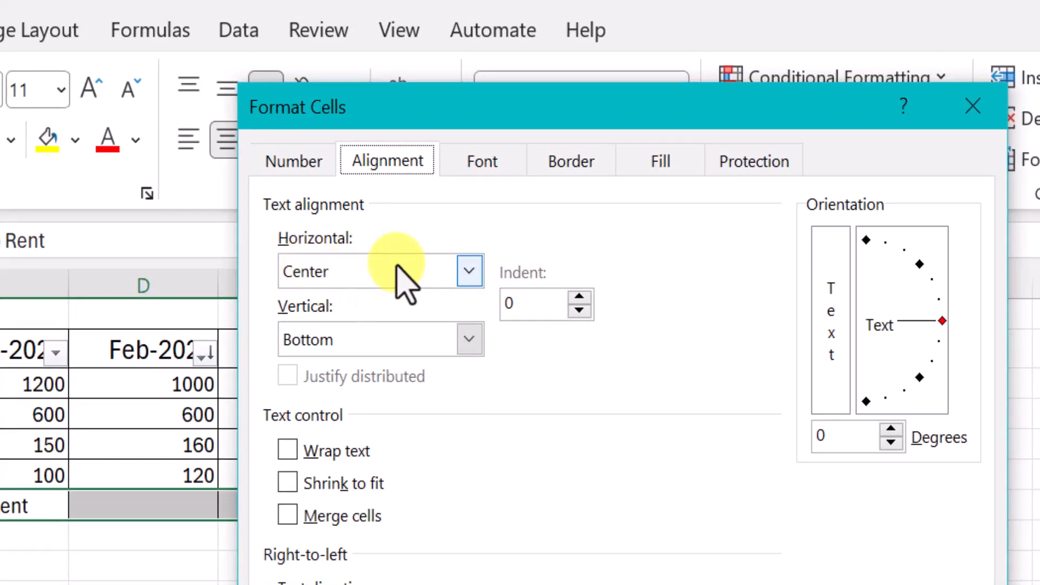
{"action": "left_click", "coordinate": [469, 265]}
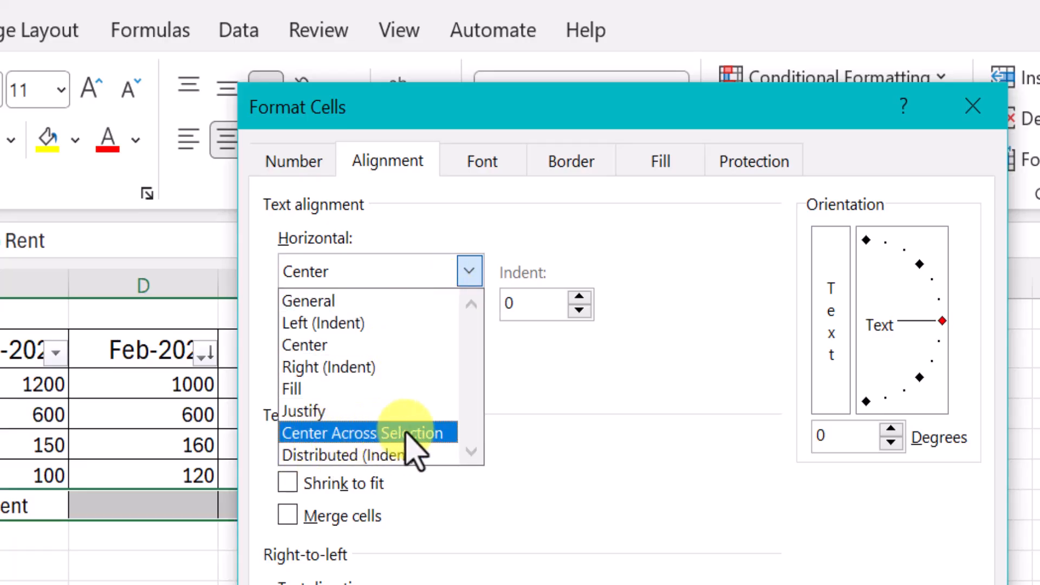
{"action": "left_click", "coordinate": [363, 433]}
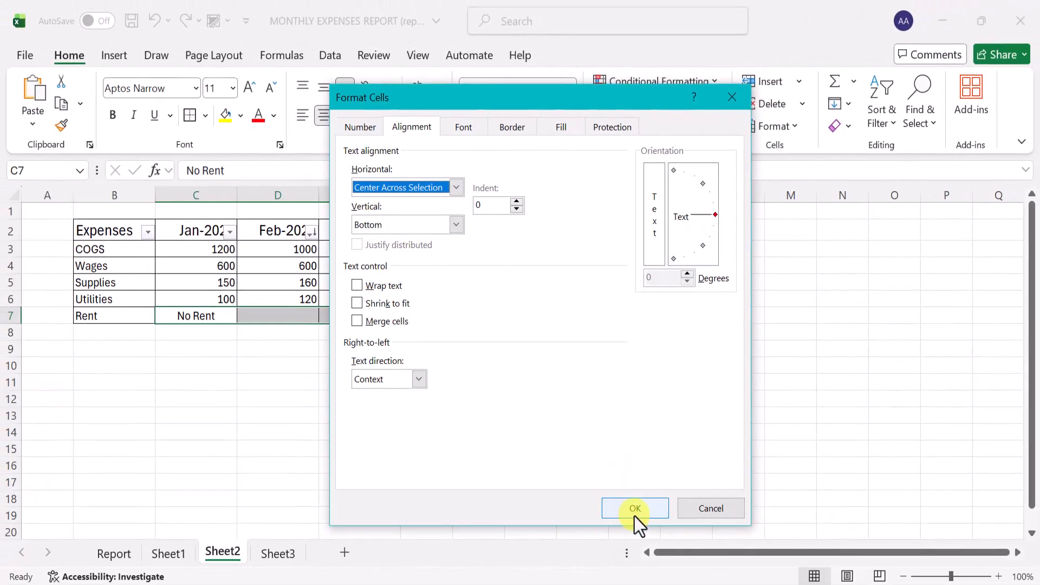
{"action": "left_click", "coordinate": [636, 509]}
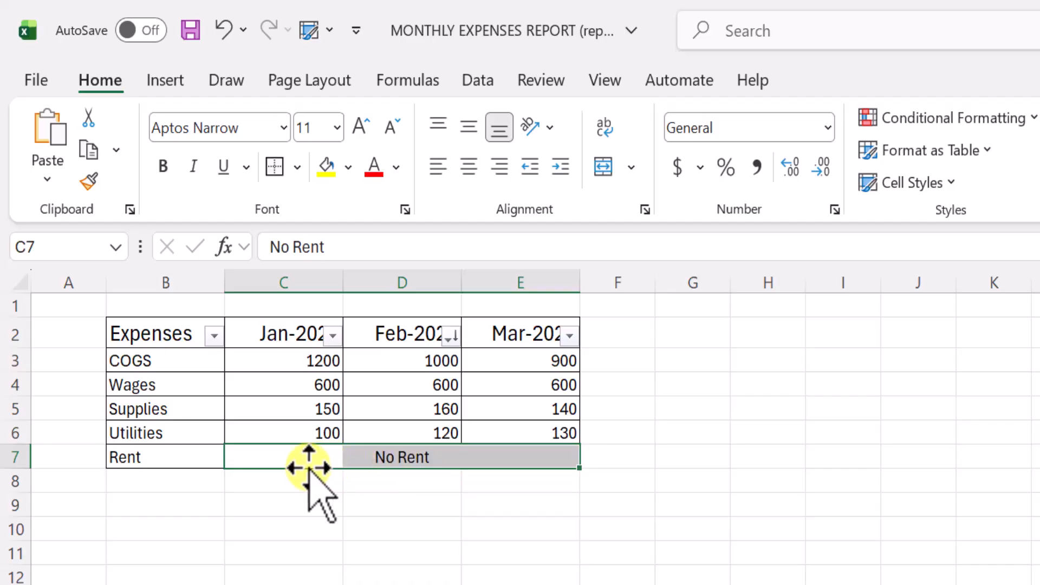
{"action": "left_click", "coordinate": [380, 457]}
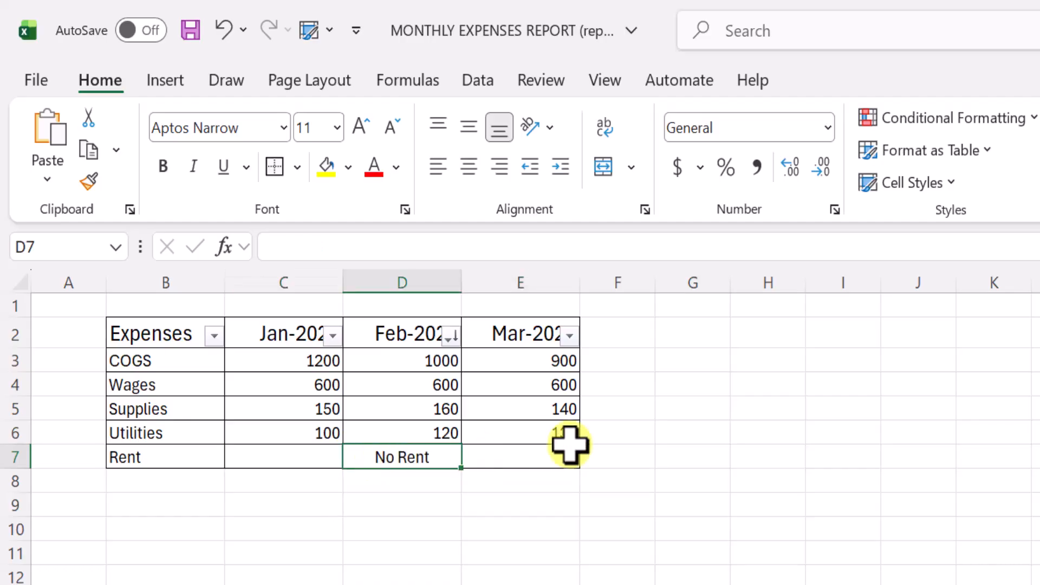
Step: Check cells E7, C7 and D7 of the Rent row one at a time to see that they are separate
{"action": "left_click", "coordinate": [528, 463]}
{"action": "left_click", "coordinate": [309, 458]}
{"action": "left_click", "coordinate": [390, 457]}
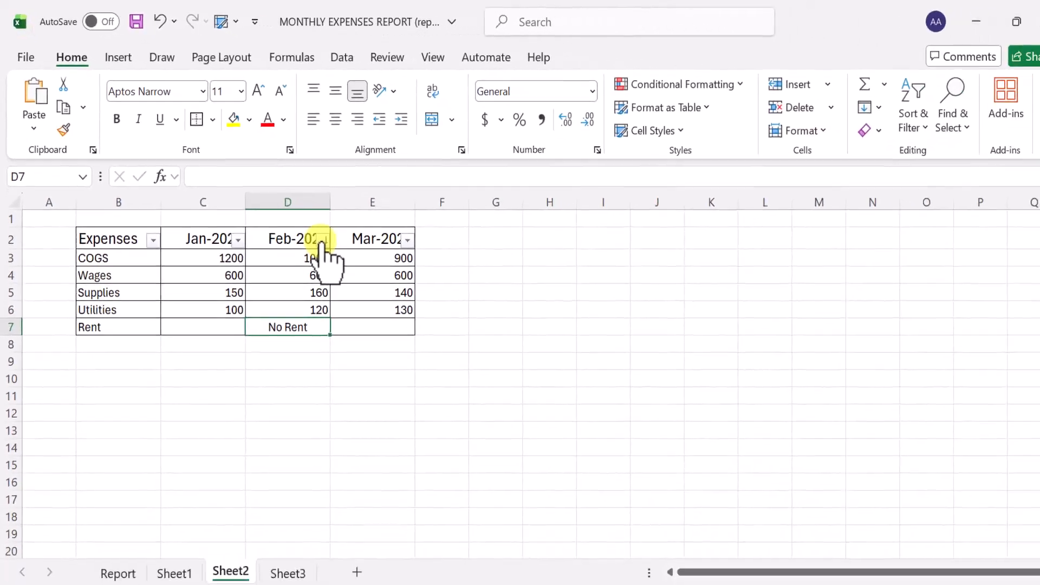
Step: Sort the expenses table by the Jan-2025 column from largest to smallest, smallest to largest, and largest to smallest again
{"action": "left_click", "coordinate": [428, 316]}
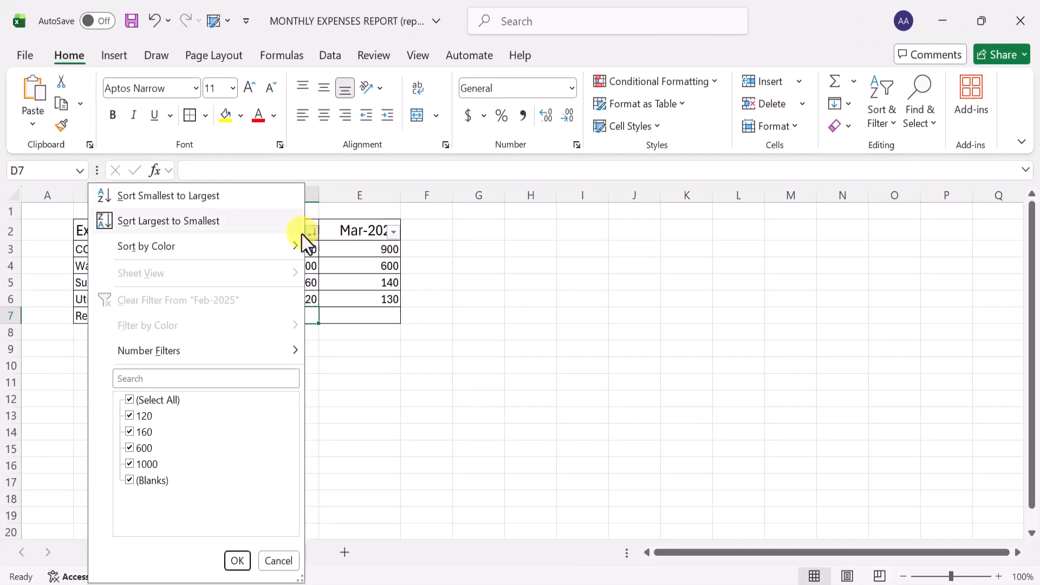
{"action": "left_click", "coordinate": [353, 356]}
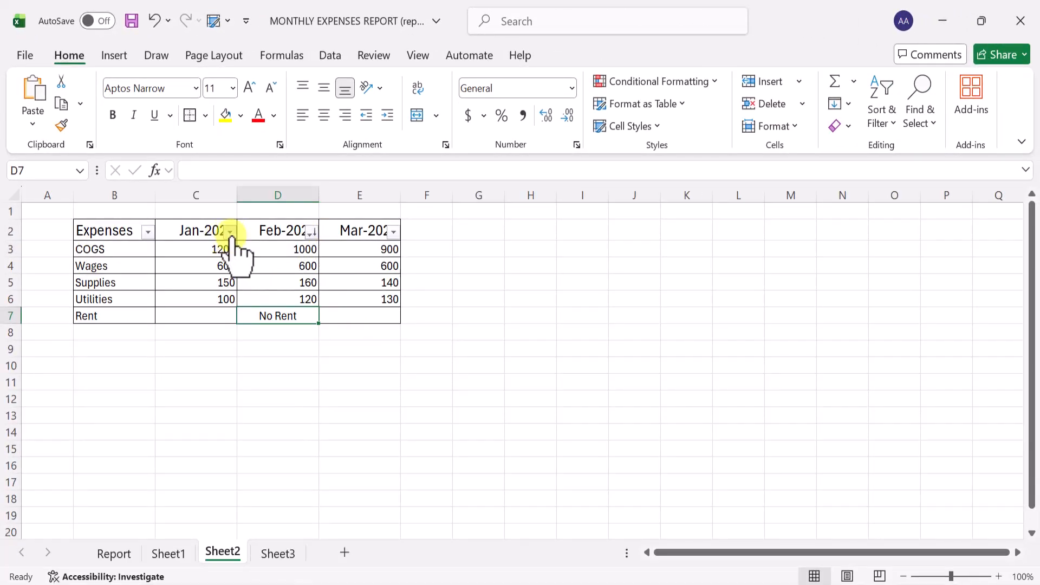
{"action": "left_click", "coordinate": [231, 232]}
{"action": "left_click", "coordinate": [160, 219]}
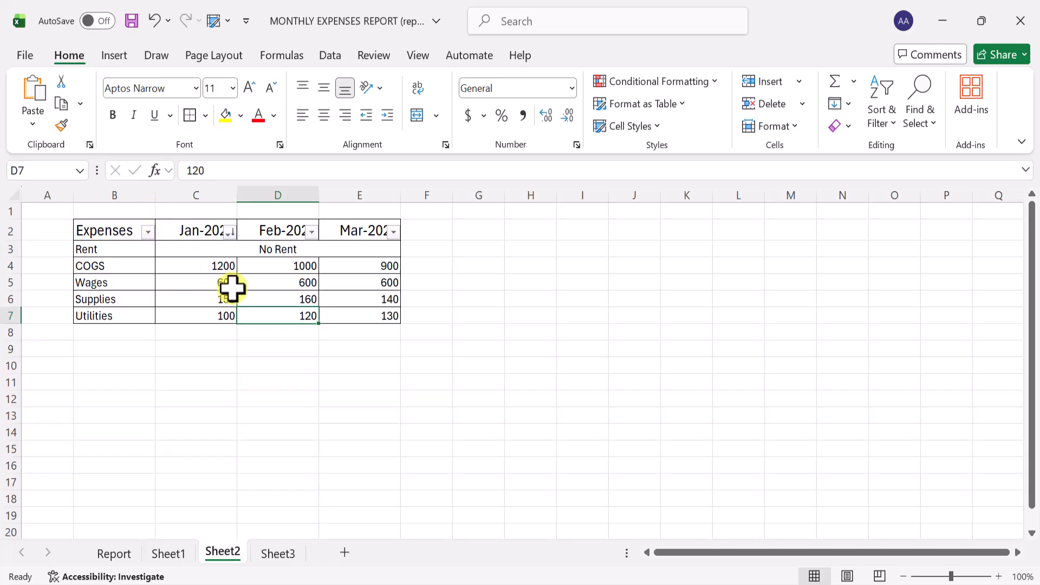
{"action": "left_click", "coordinate": [230, 232]}
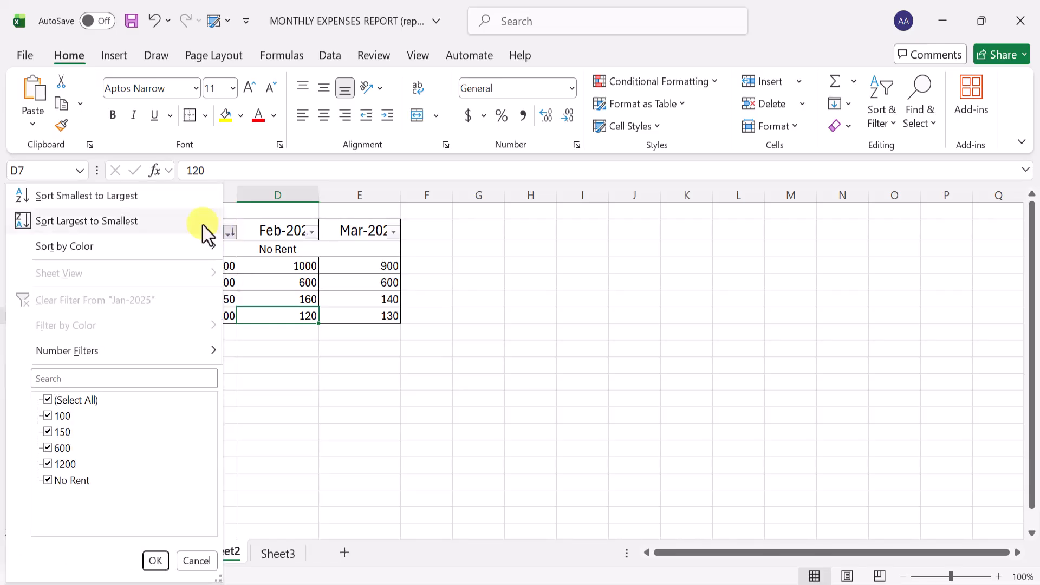
{"action": "left_click", "coordinate": [170, 199]}
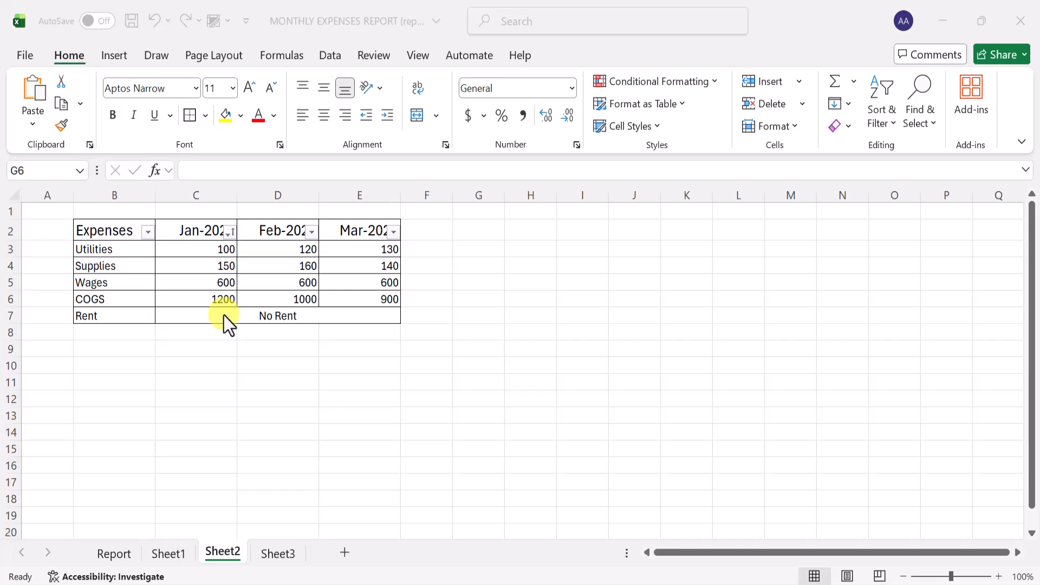
{"action": "left_click", "coordinate": [232, 232]}
{"action": "left_click", "coordinate": [148, 223]}
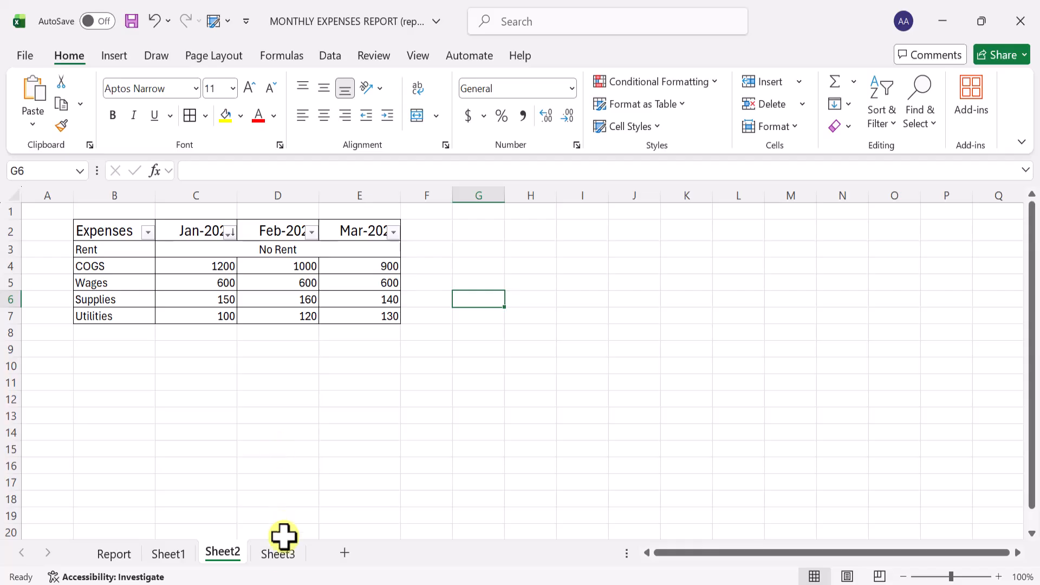
Step: On Sheet3, enter =TEXTJOIN(", ",TRUE,B4:D4) in E4 of the customer list and fill it down to E6
{"action": "left_click", "coordinate": [287, 558]}
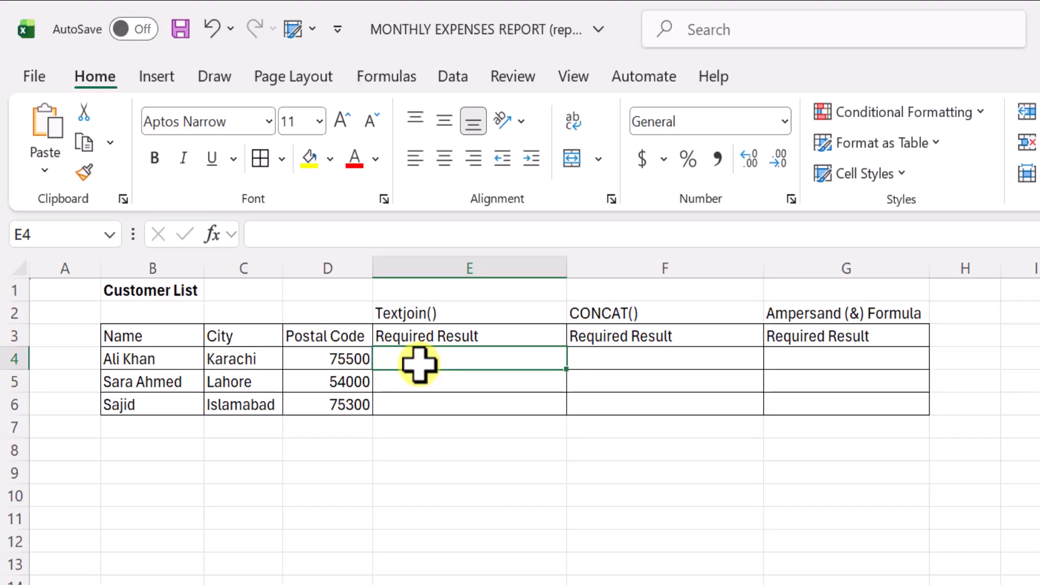
{"action": "type", "text": "="}
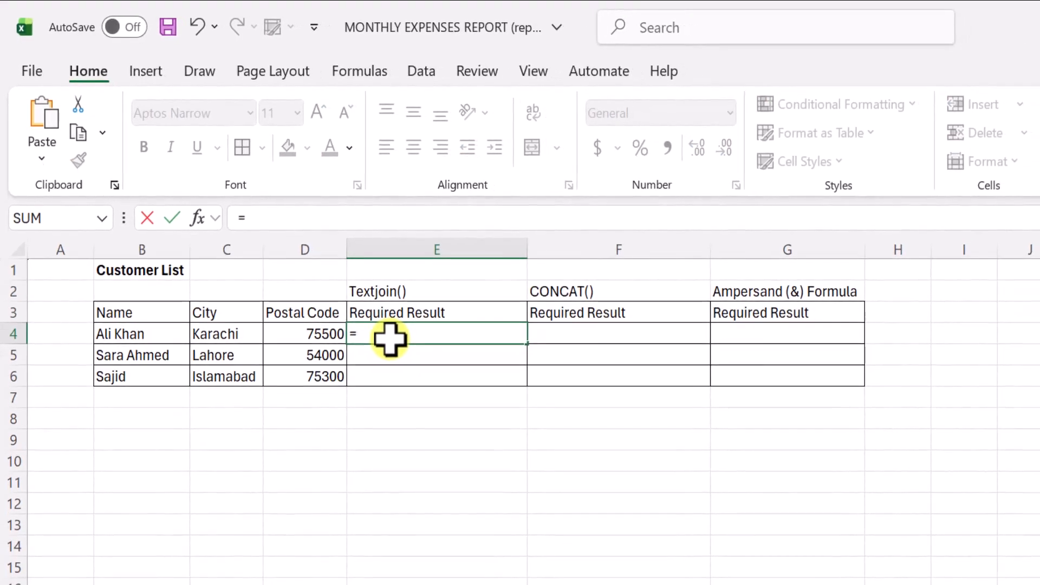
{"action": "type", "text": "textj"}
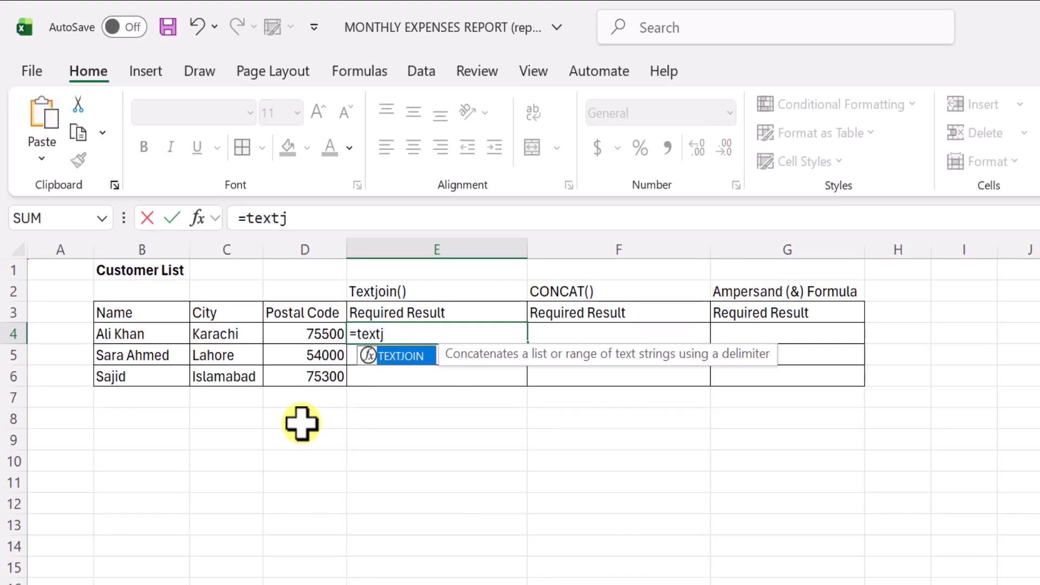
{"action": "double_click", "coordinate": [405, 353]}
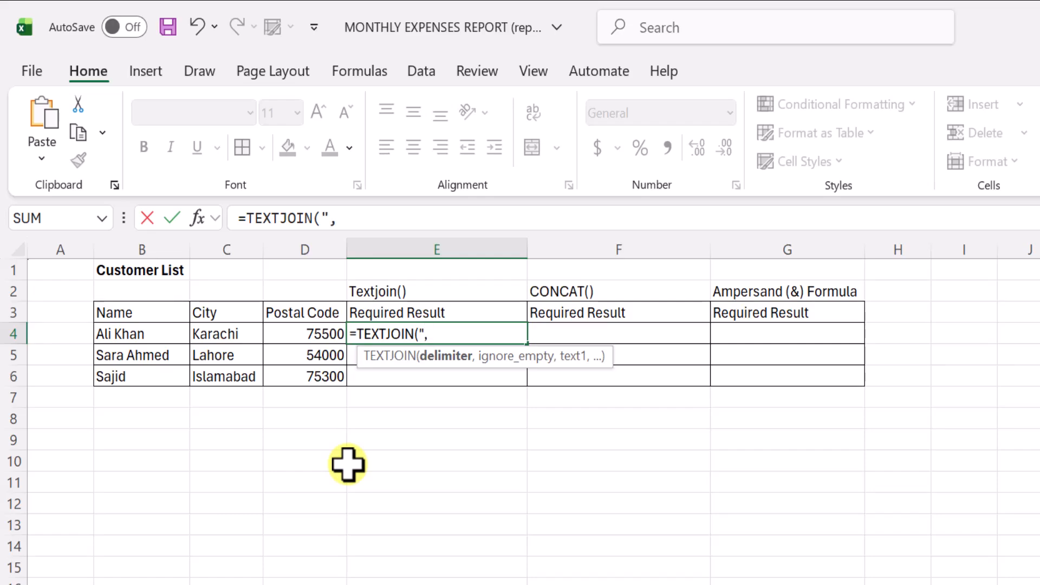
{"action": "type", "text": "\","}
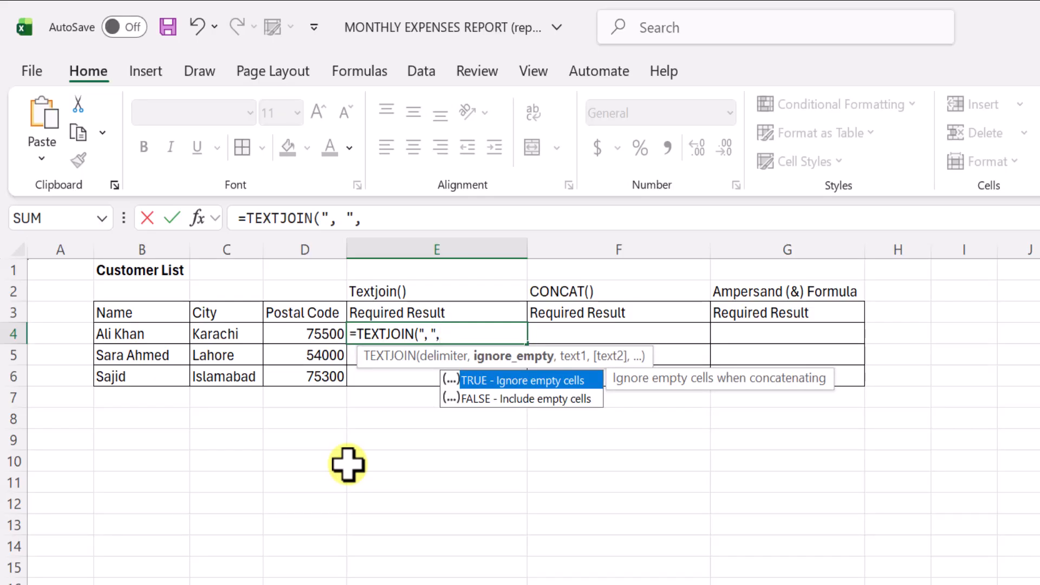
{"action": "type", "text": "t"}
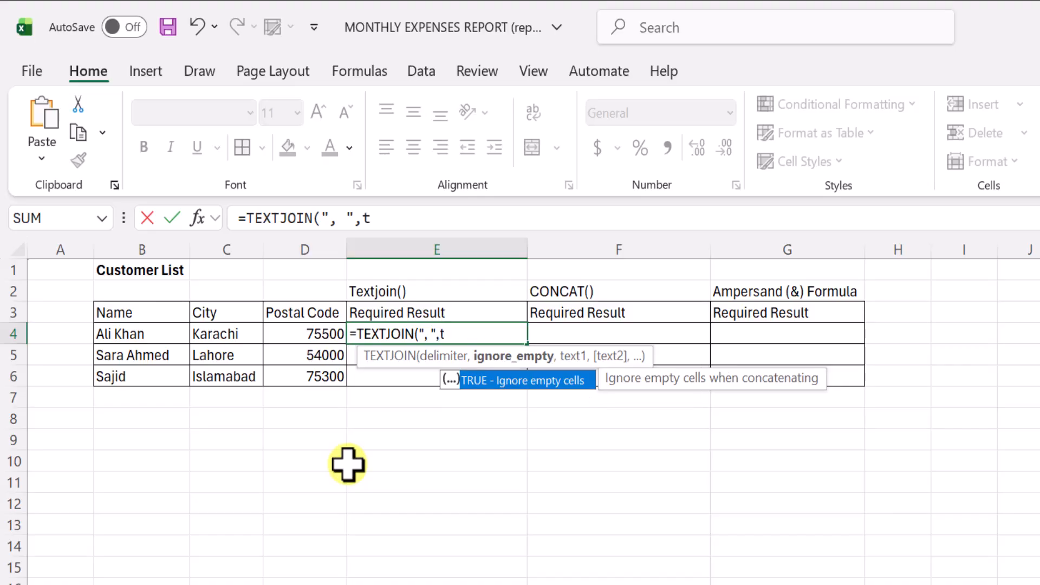
{"action": "type", "text": "rue,"}
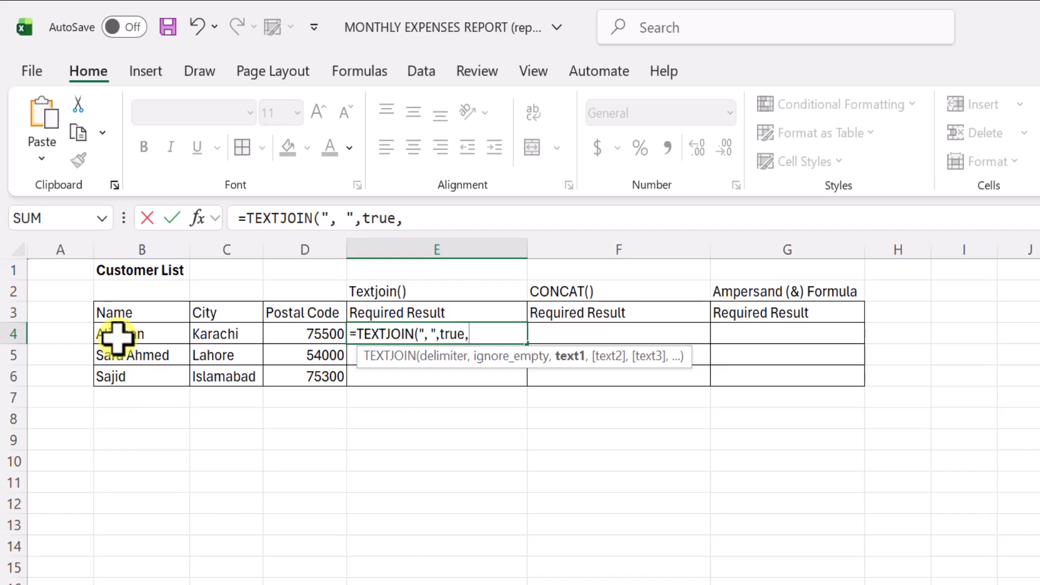
{"action": "left_click_drag", "start_coordinate": [117, 337], "coordinate": [280, 345]}
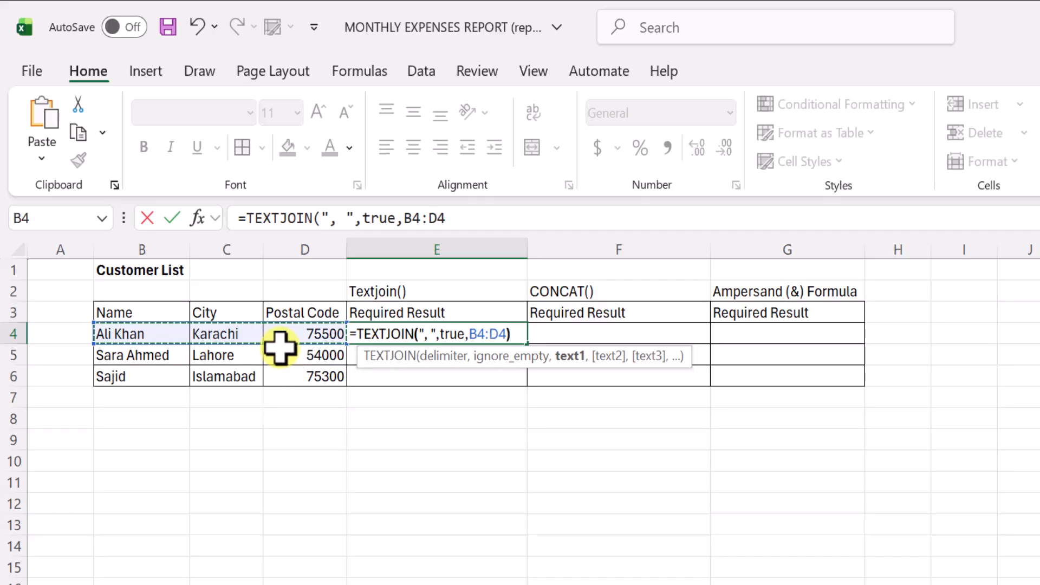
{"action": "type", "text": ")"}
{"action": "key", "text": "Return"}
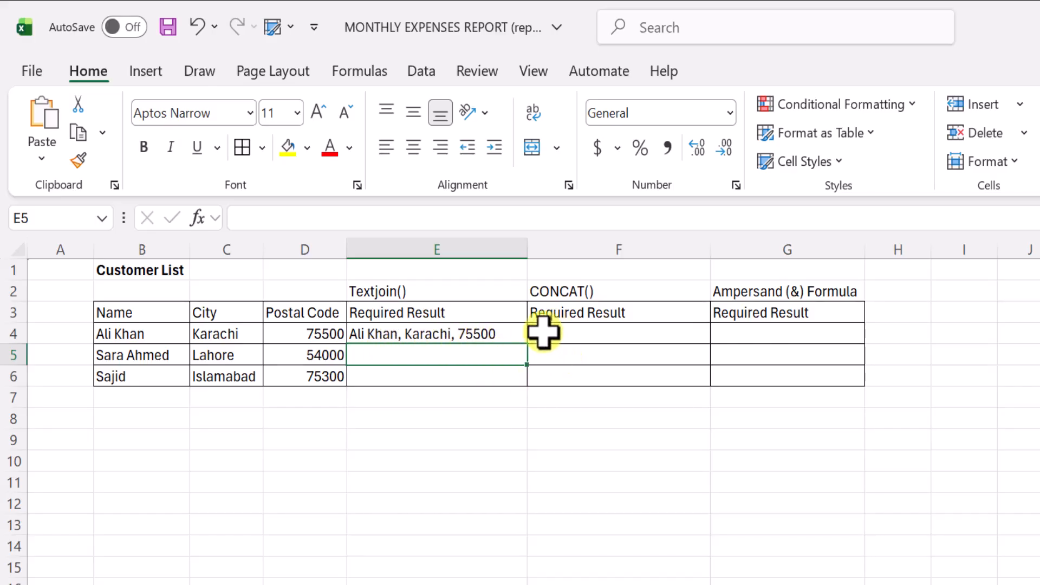
{"action": "left_click", "coordinate": [499, 333]}
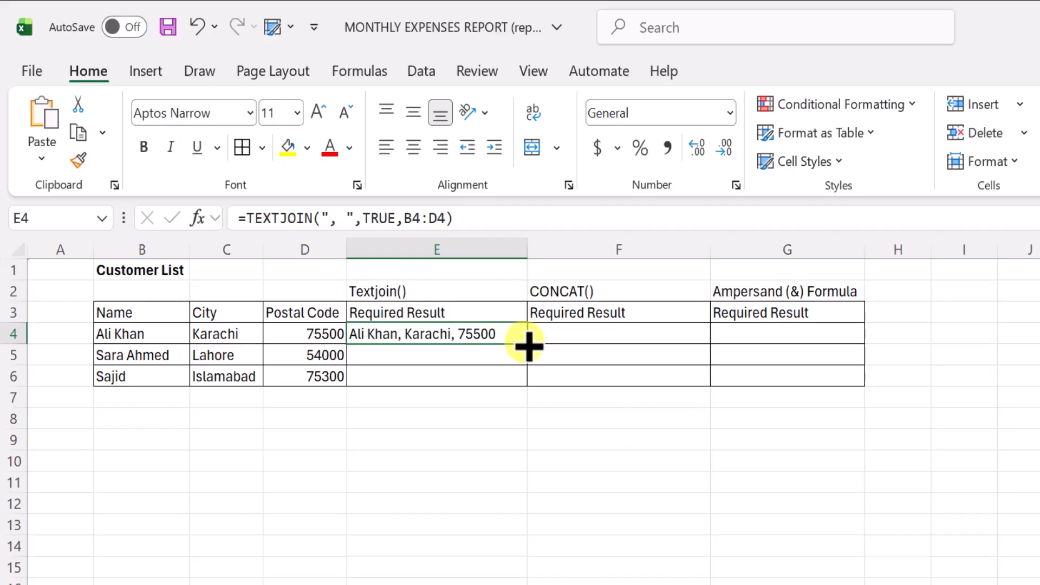
{"action": "double_click", "coordinate": [528, 346]}
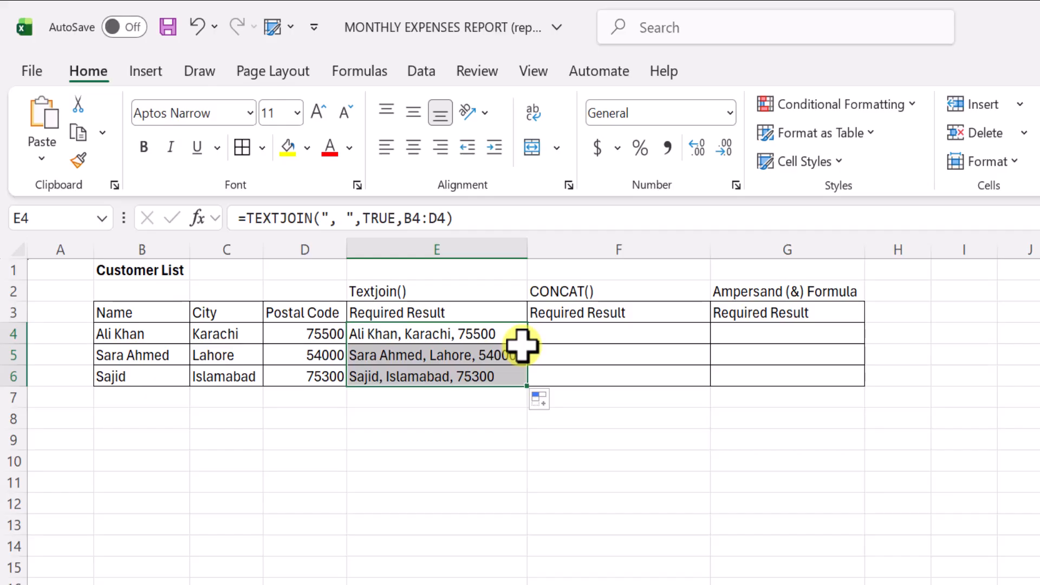
Step: Enter =CONCAT(B4,", ",C4,", ",D4) in F4 and fill the formula down to F6
{"action": "left_click", "coordinate": [560, 336]}
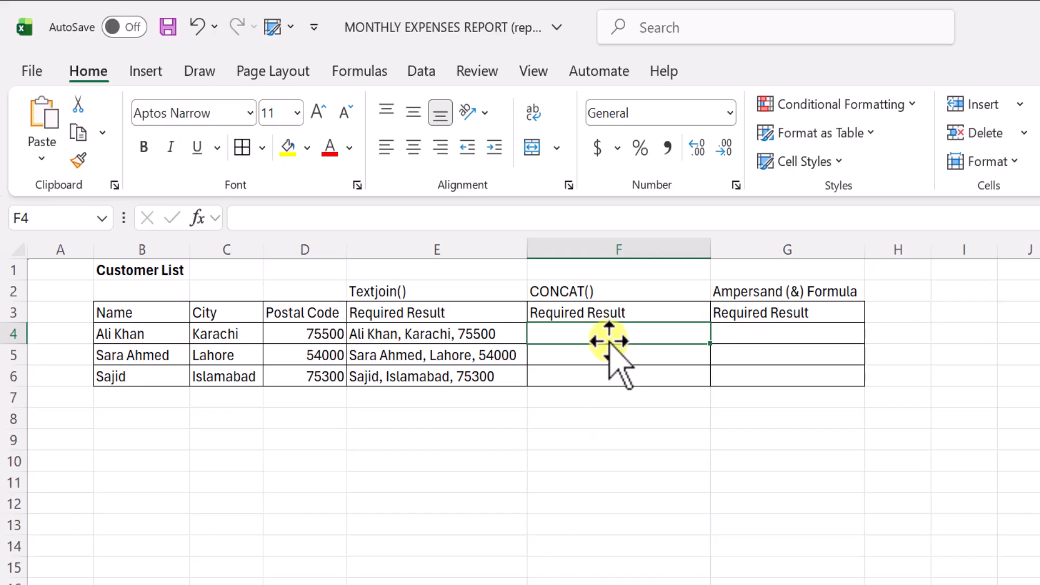
{"action": "type", "text": "="}
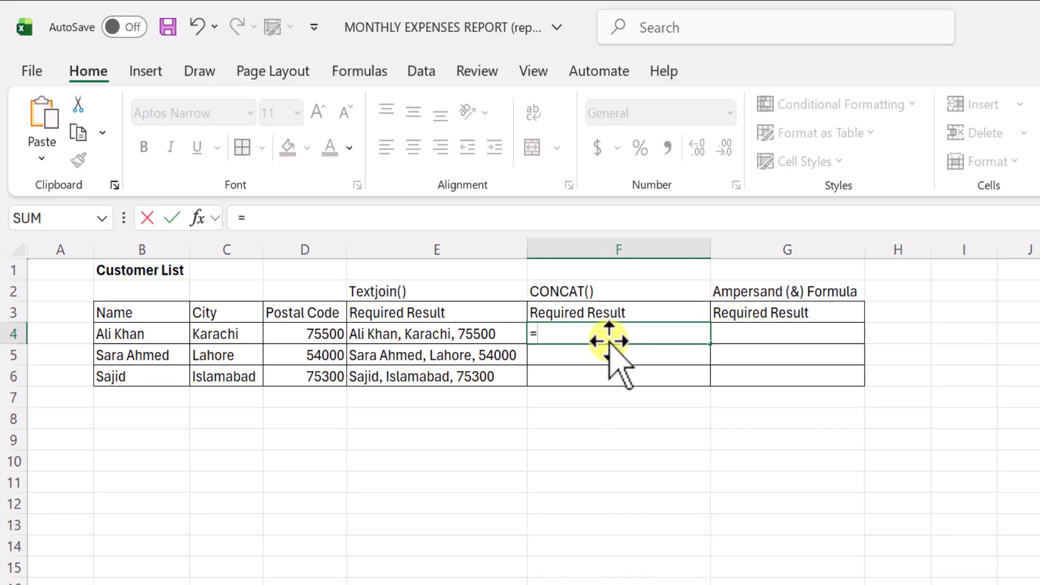
{"action": "type", "text": "conc"}
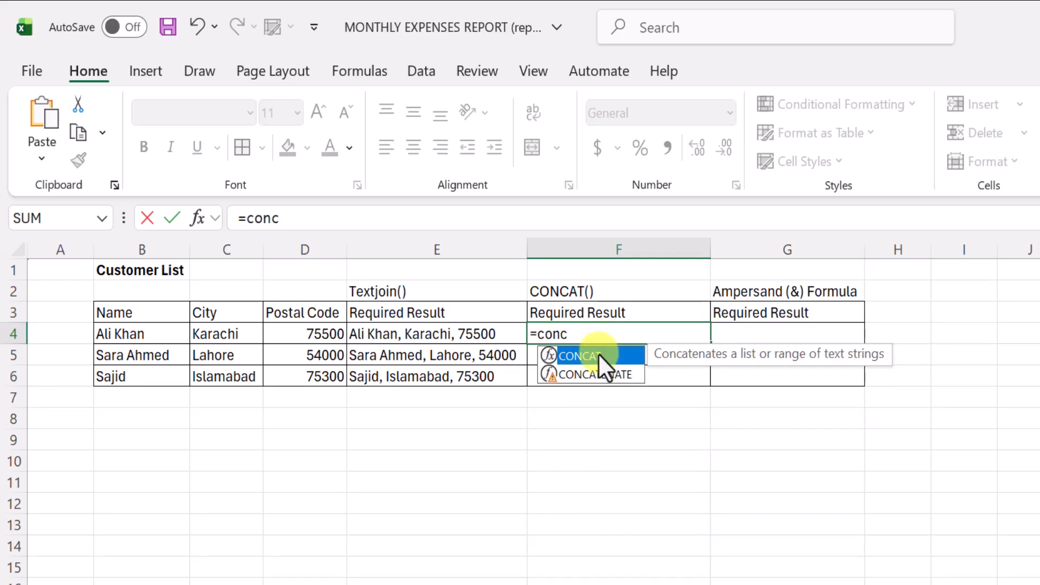
{"action": "double_click", "coordinate": [598, 354]}
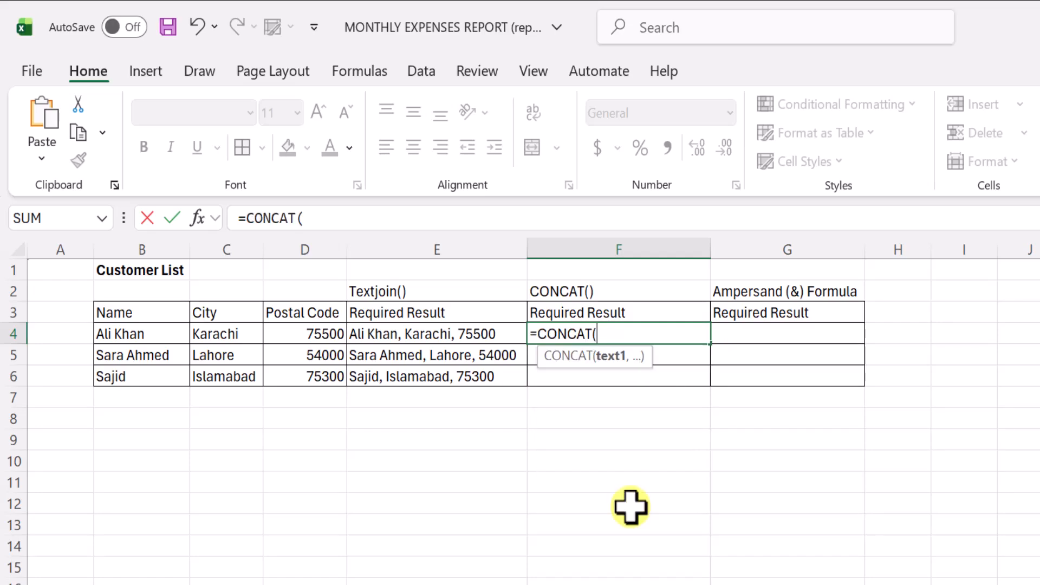
{"action": "left_click", "coordinate": [147, 336]}
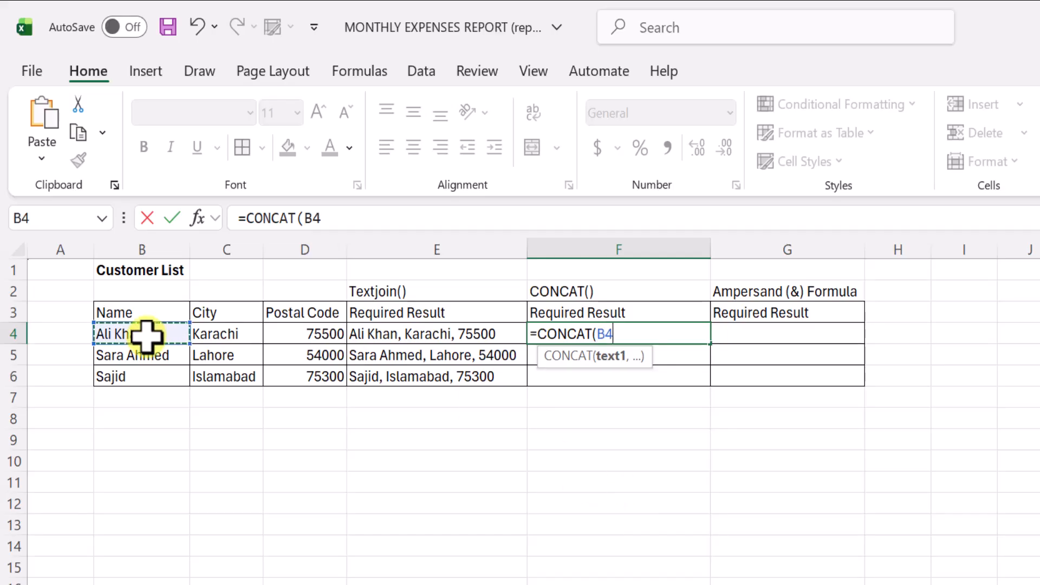
{"action": "type", "text": ",\""}
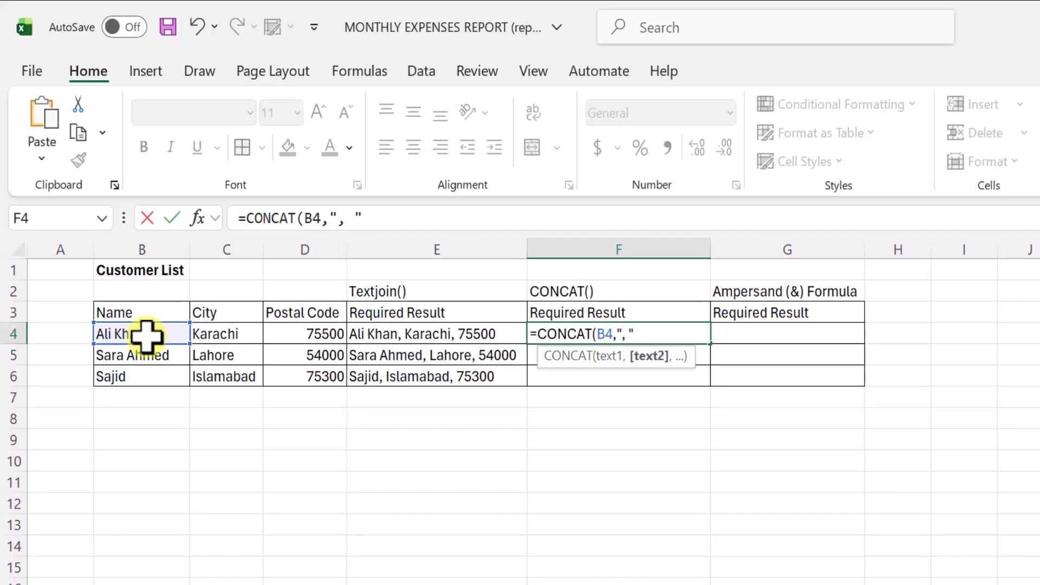
{"action": "type", "text": ", \","}
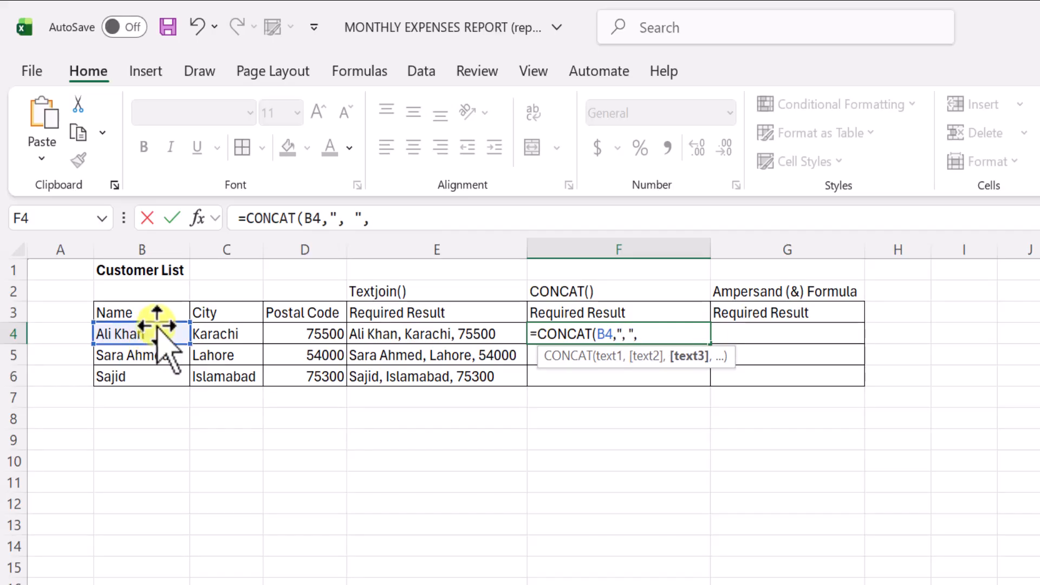
{"action": "left_click", "coordinate": [203, 336]}
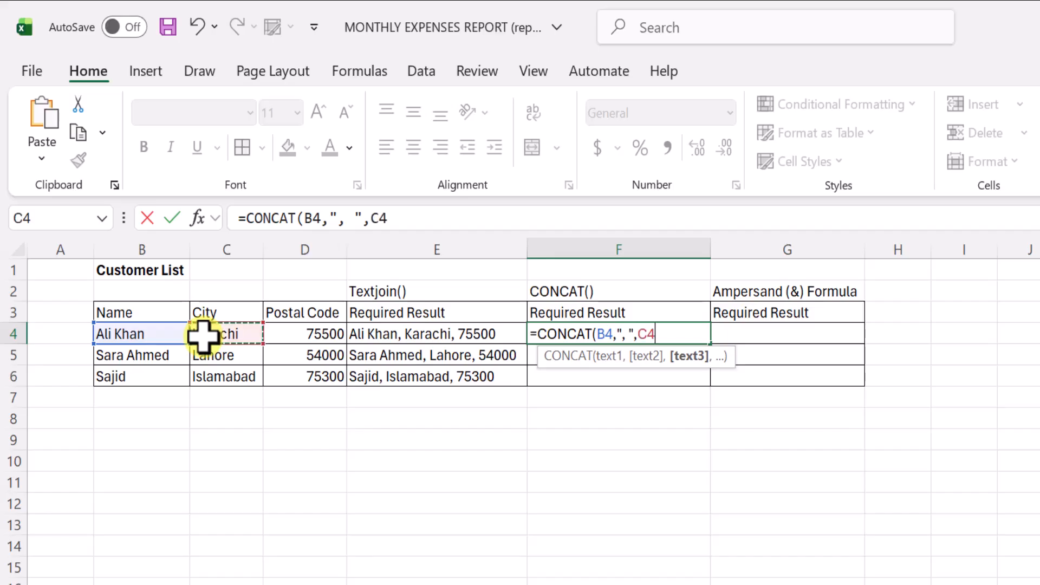
{"action": "type", "text": ","}
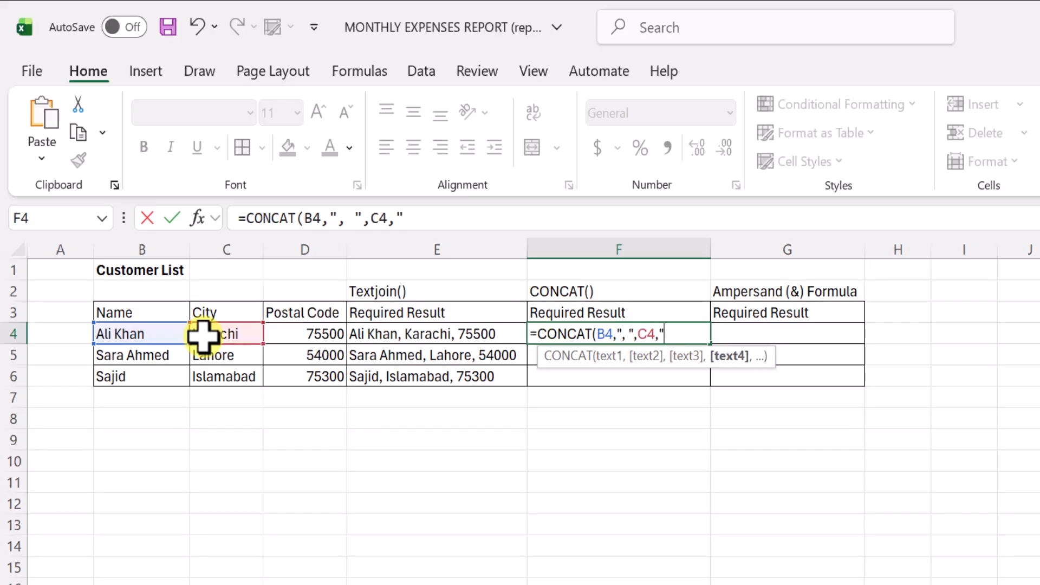
{"action": "type", "text": "\", \","}
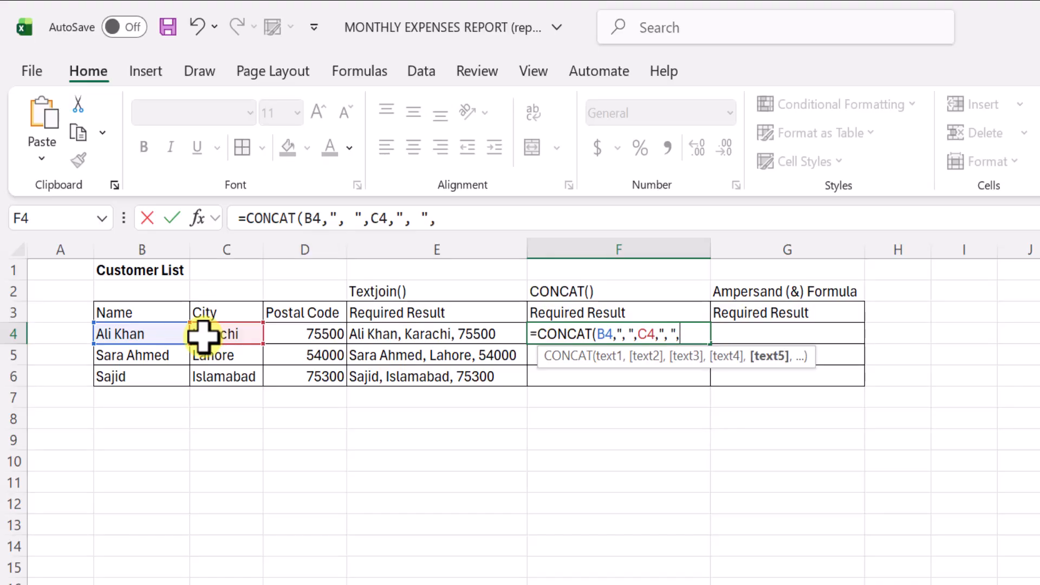
{"action": "left_click", "coordinate": [291, 340]}
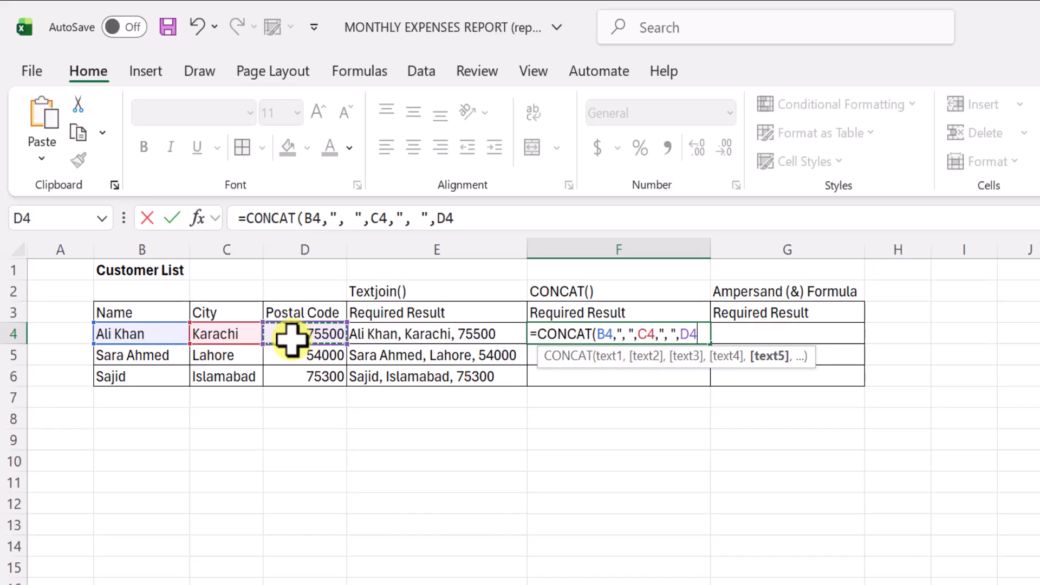
{"action": "type", "text": ")"}
{"action": "key", "text": "Return"}
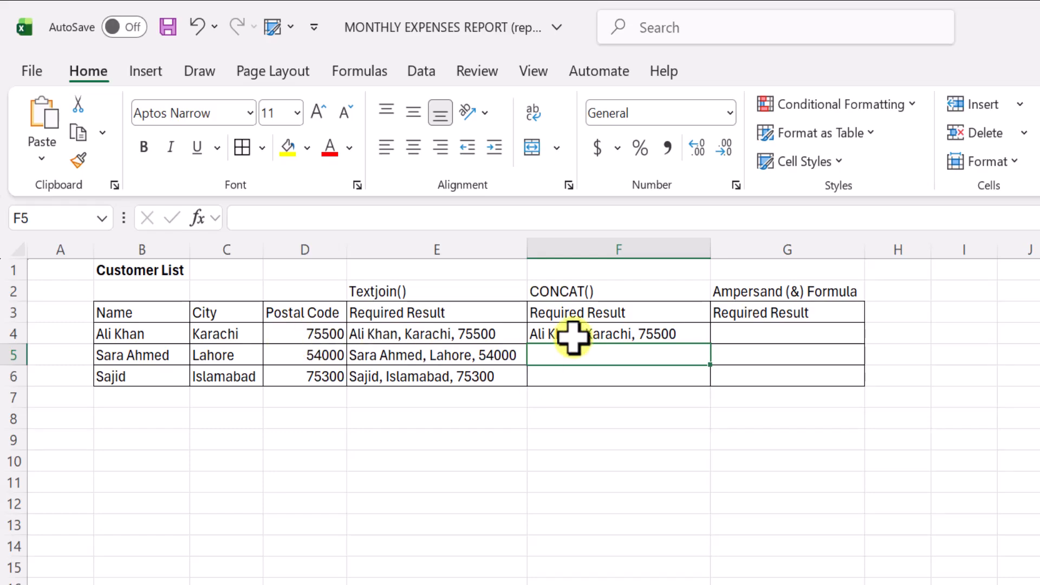
{"action": "left_click", "coordinate": [677, 329]}
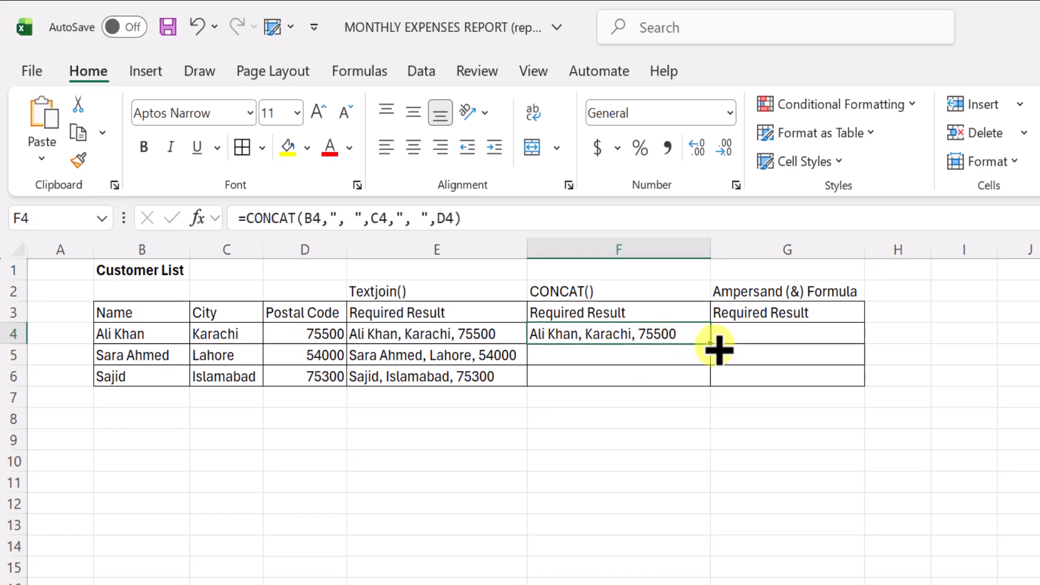
{"action": "double_click", "coordinate": [712, 344]}
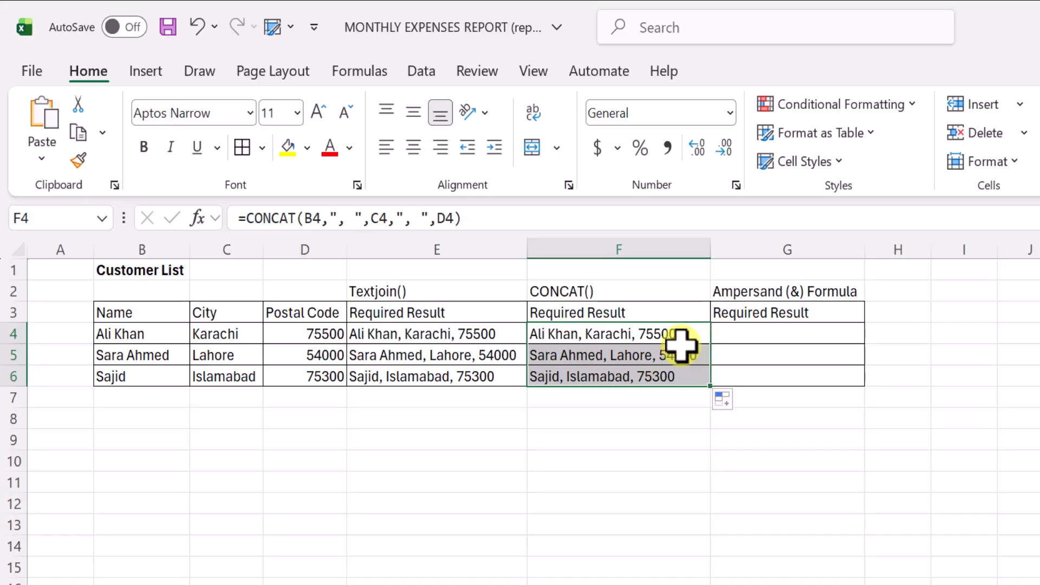
Step: Enter the ampersand formula =B4&", "&C4&", "&D4 in G4 of the customer list
{"action": "left_click", "coordinate": [725, 340]}
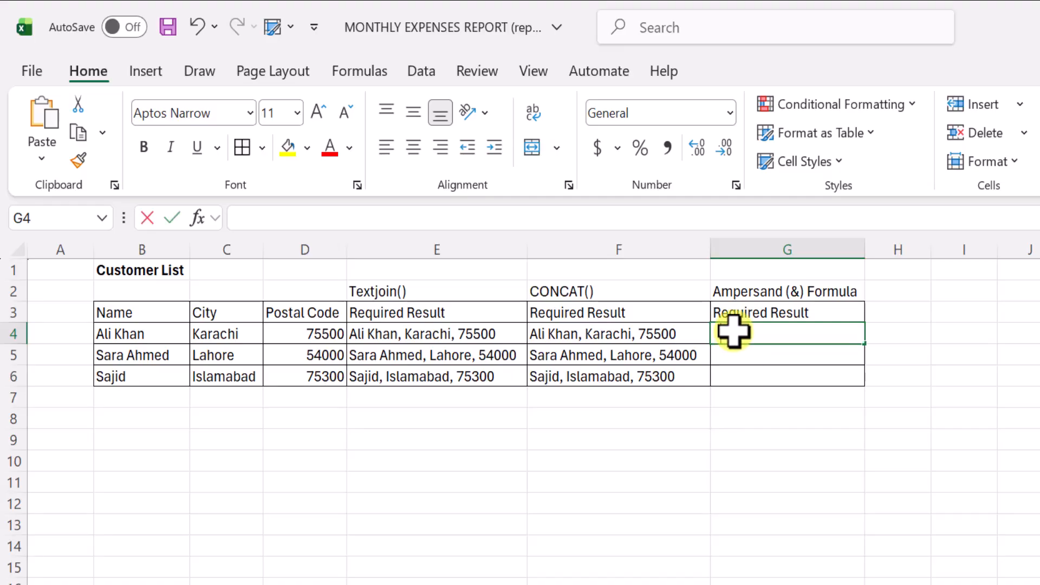
{"action": "type", "text": "="}
{"action": "left_click", "coordinate": [117, 338]}
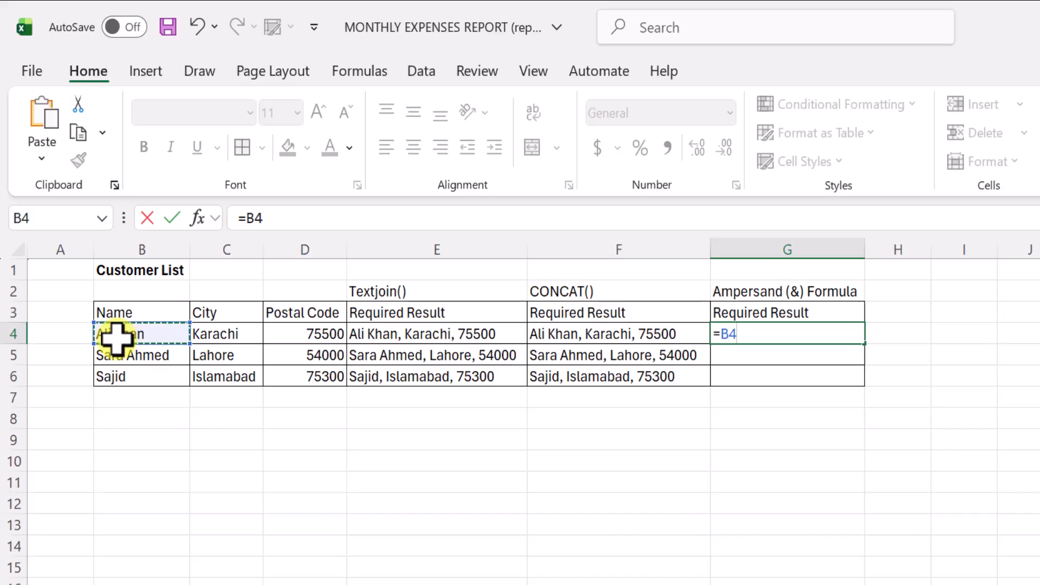
{"action": "type", "text": "&\""}
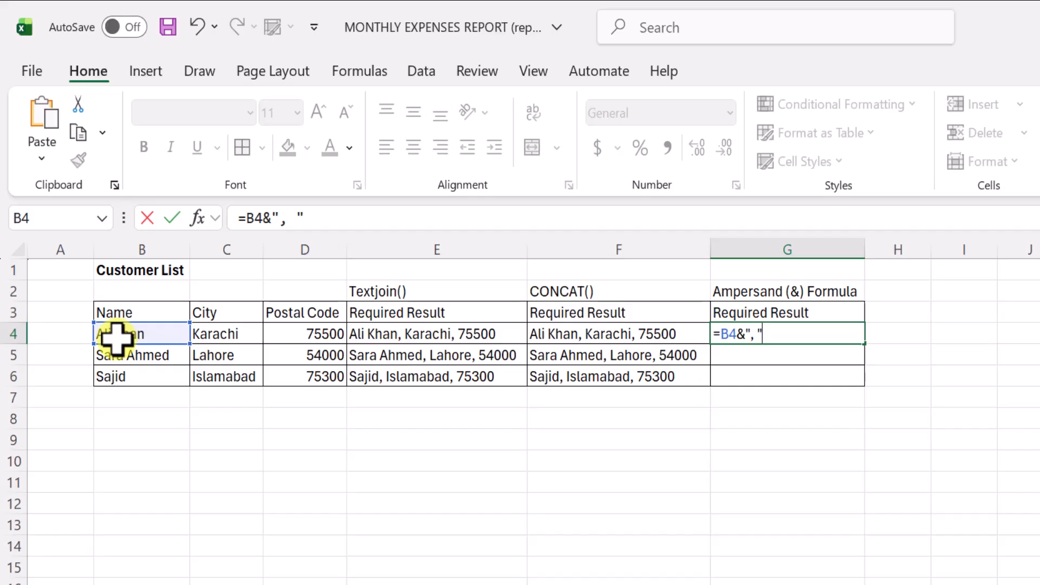
{"action": "type", "text": ", \"&"}
{"action": "left_click", "coordinate": [204, 333]}
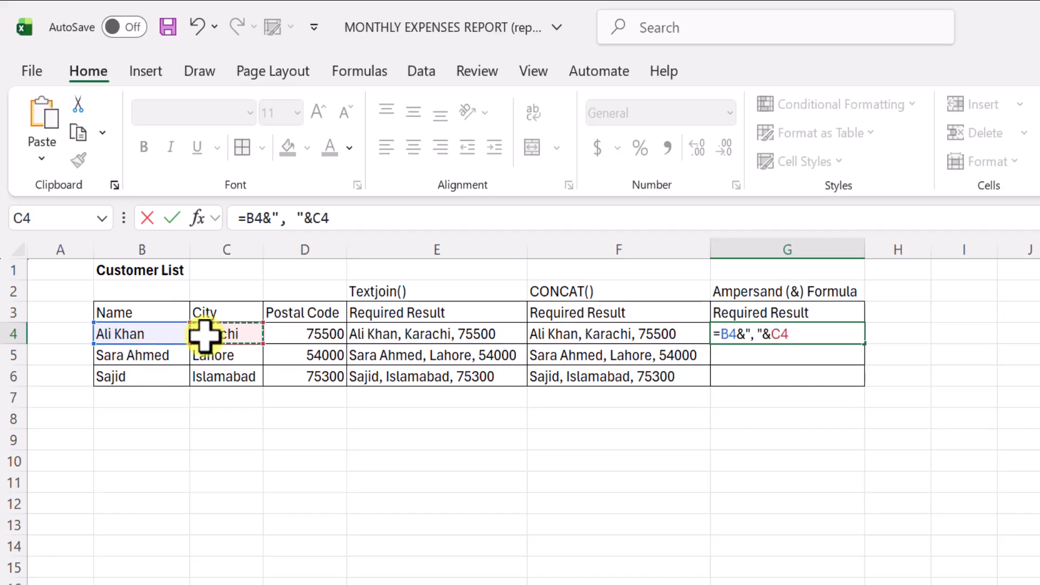
{"action": "type", "text": "&\","}
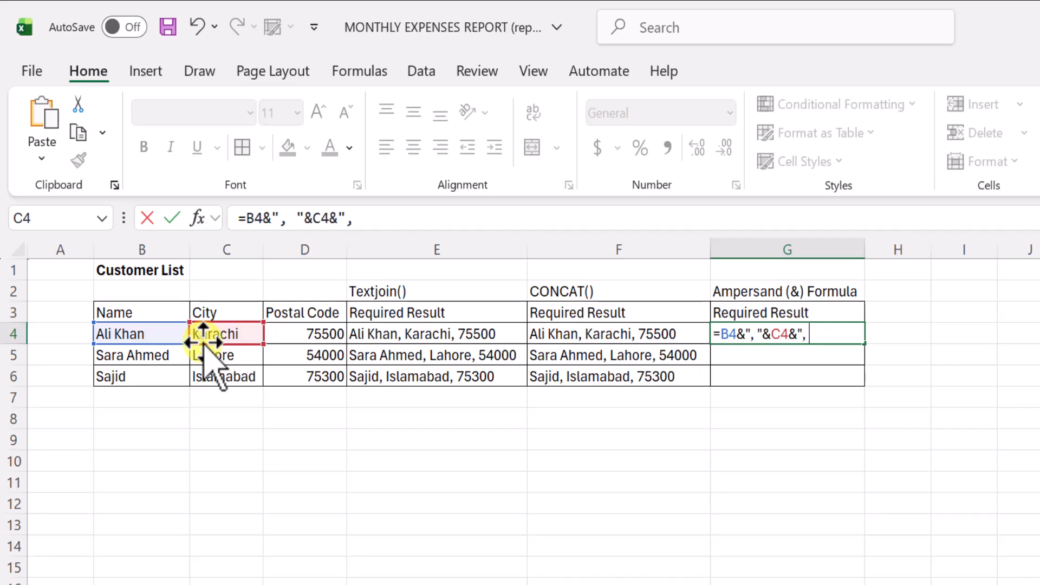
{"action": "type", "text": " \"&"}
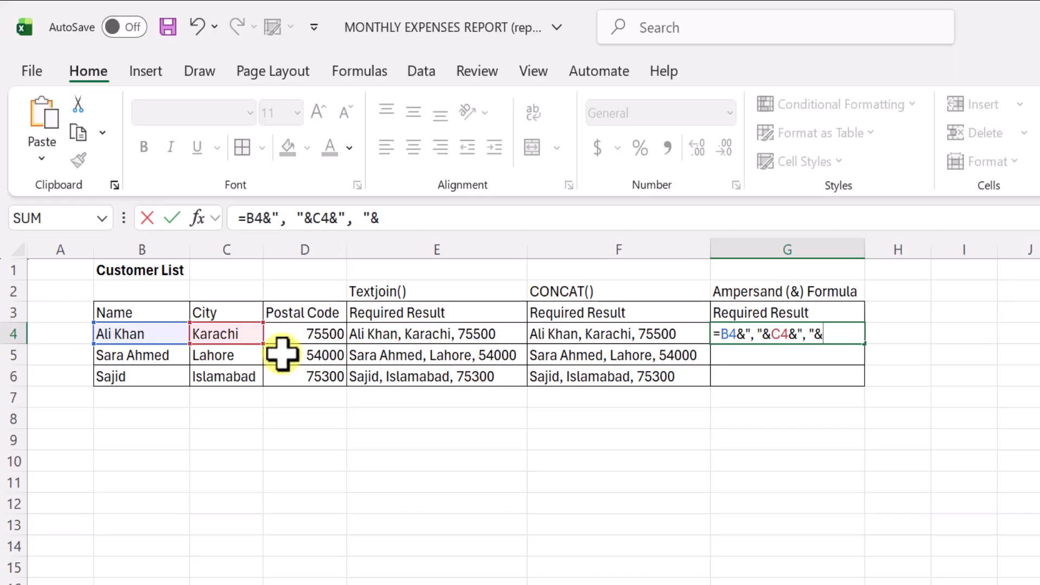
{"action": "left_click", "coordinate": [302, 331]}
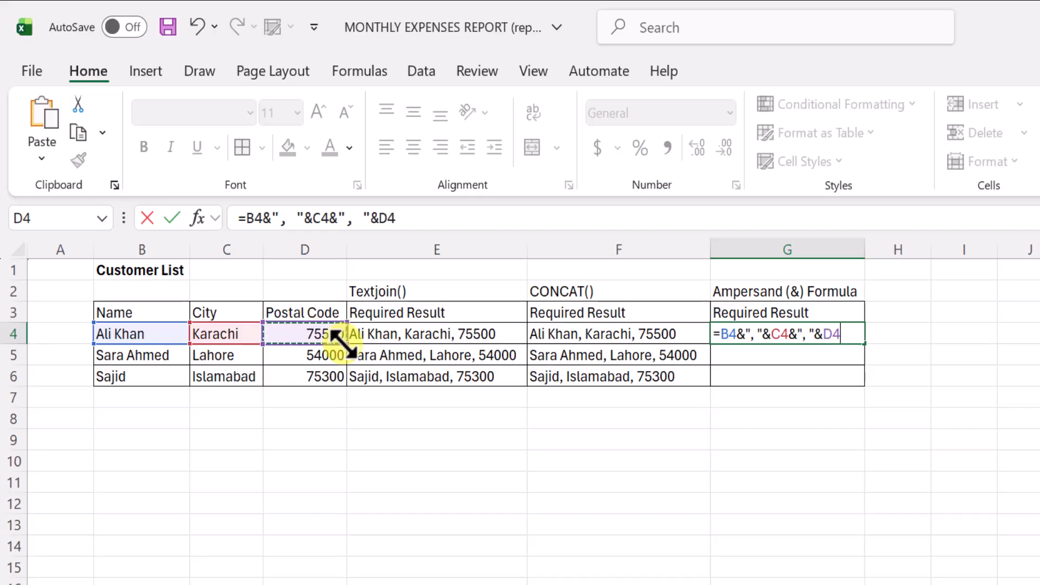
{"action": "key", "text": "Return"}
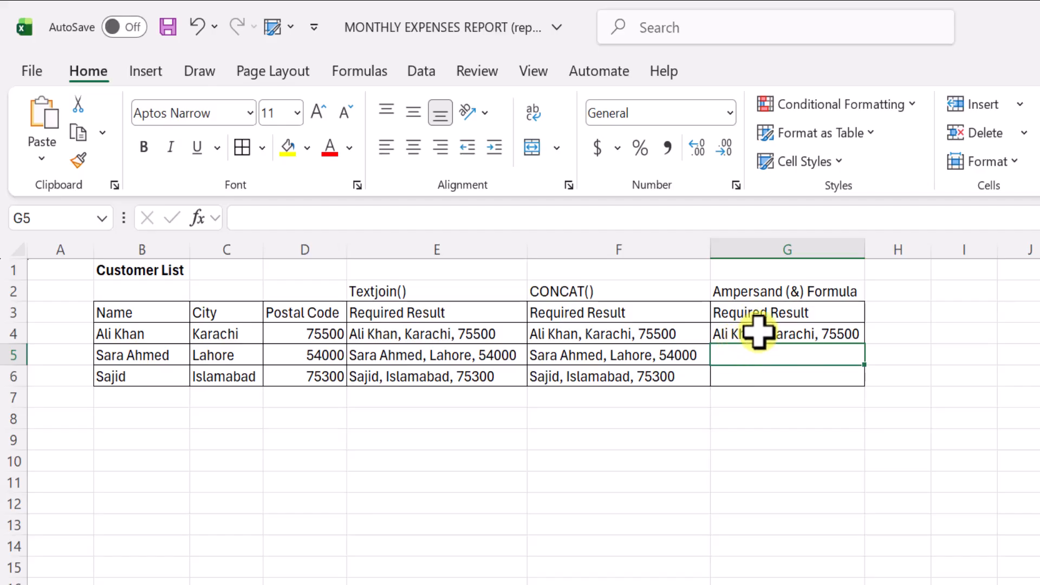
Step: Fill the G4 formula down to G6 and widen column G so the combined text fits inside it
{"action": "left_click", "coordinate": [852, 334]}
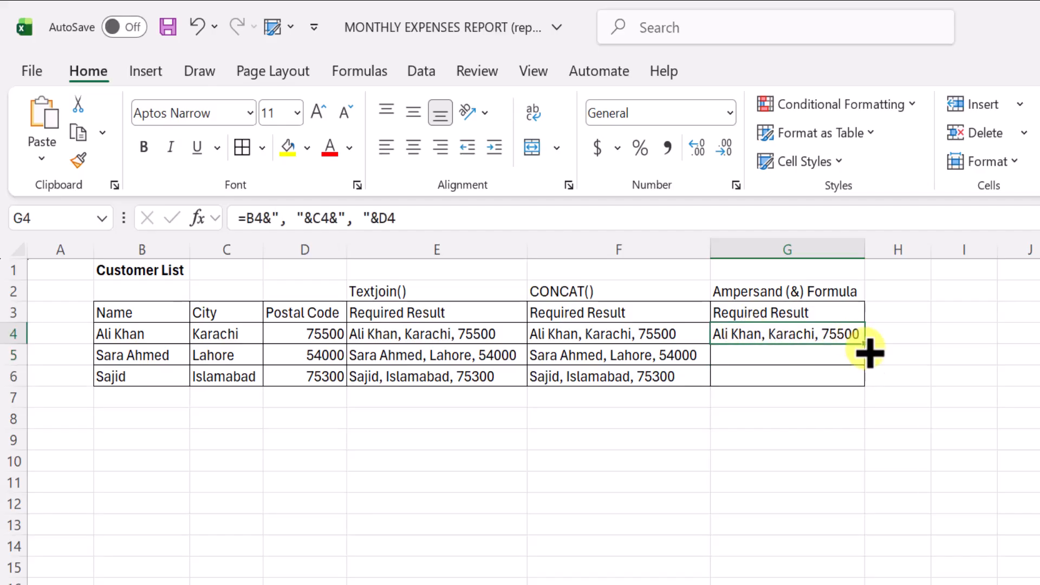
{"action": "double_click", "coordinate": [865, 347]}
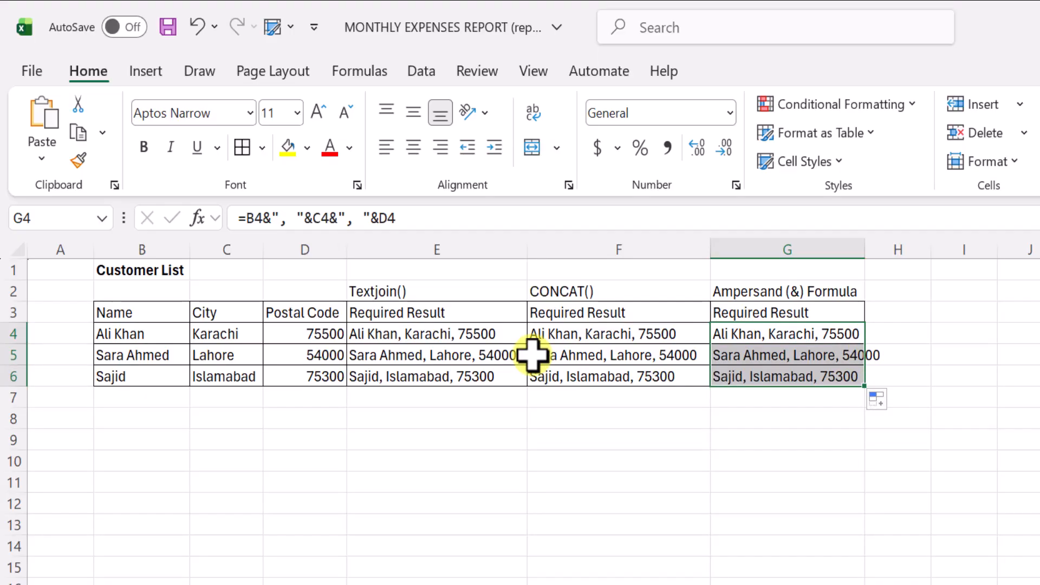
{"action": "left_click", "coordinate": [223, 331]}
{"action": "left_click_drag", "start_coordinate": [868, 246], "coordinate": [893, 245]}
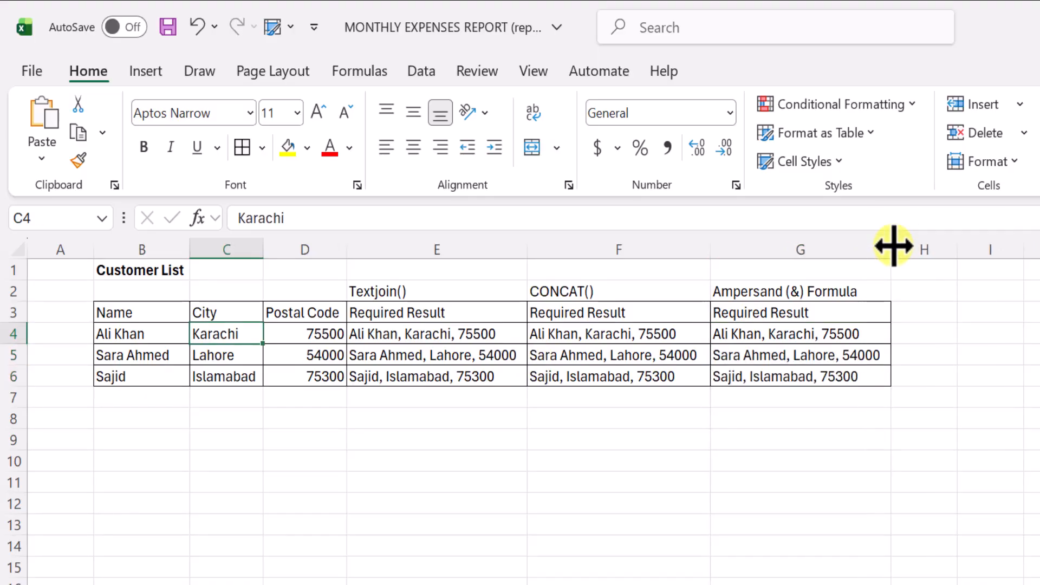